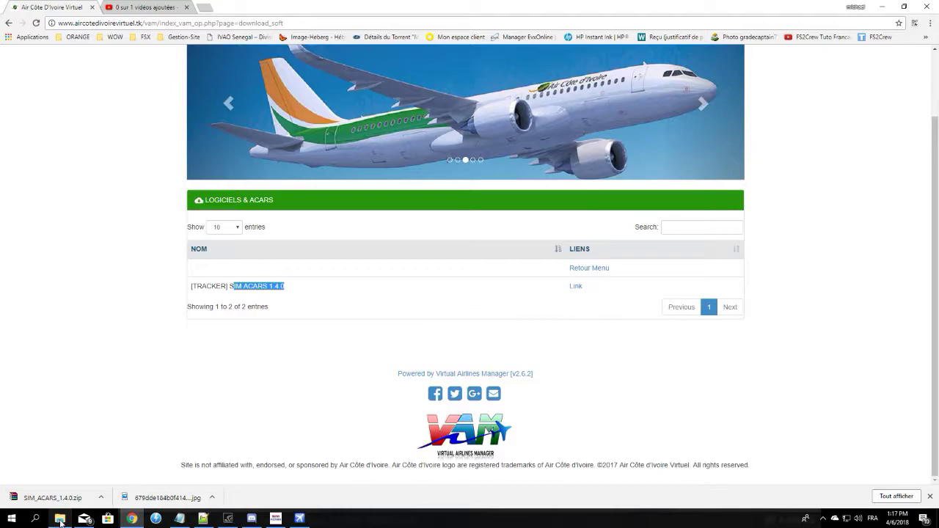
# - Bring up the SIM_ACARS_1.4.0 download folder in File Explorer, minimise the browser and centre the folder window
pyautogui.click(60, 522)
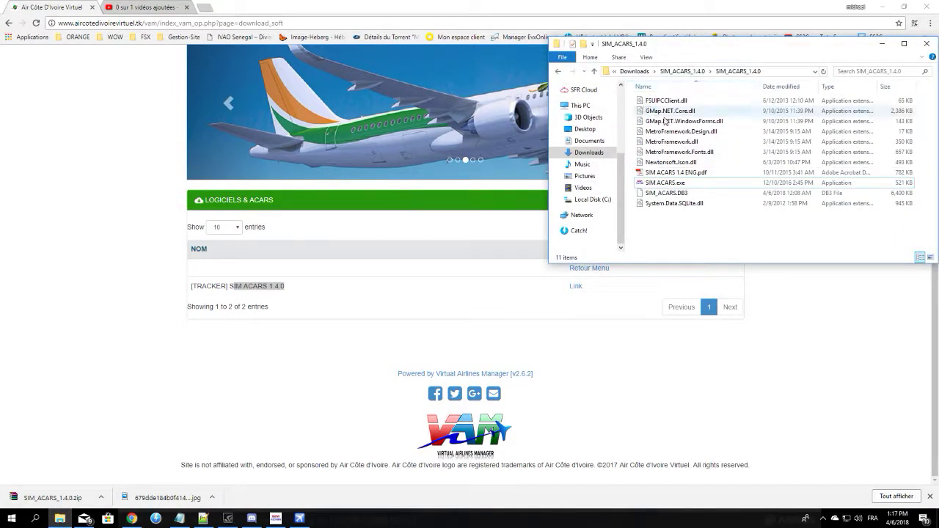
pyautogui.click(878, 9)
pyautogui.moveTo(775, 55); pyautogui.dragTo(505, 79)
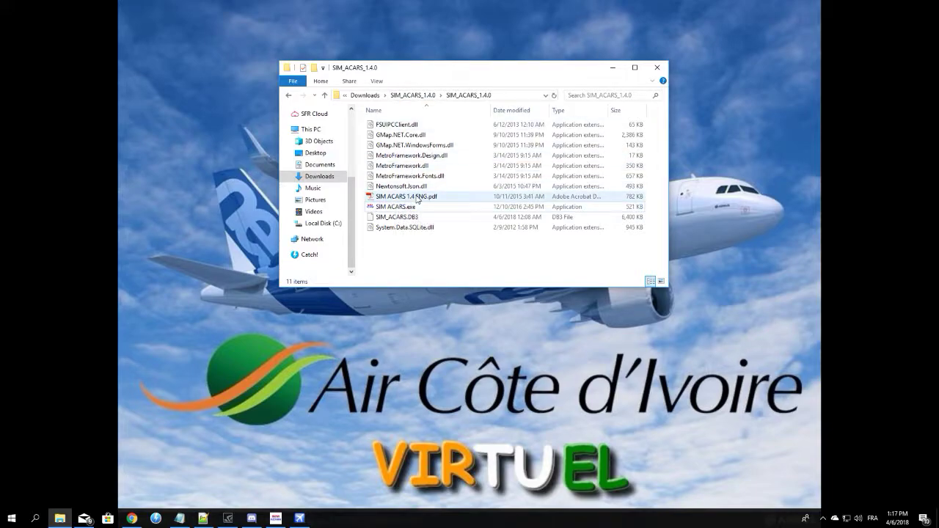
# - Check the Send to options for SIM ACARS.exe, launch the program and move its window higher on the desktop
pyautogui.click(383, 210)
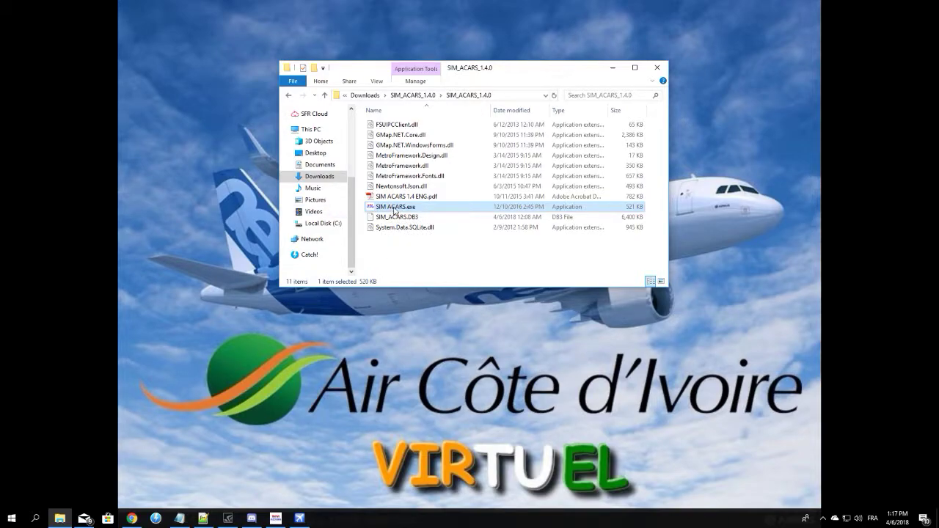
pyautogui.rightClick(399, 209)
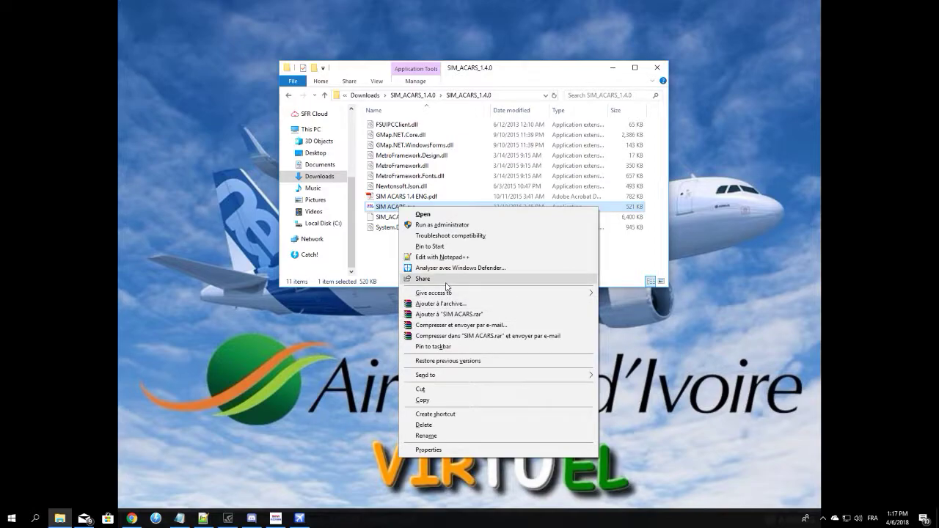
pyautogui.moveTo(451, 379)
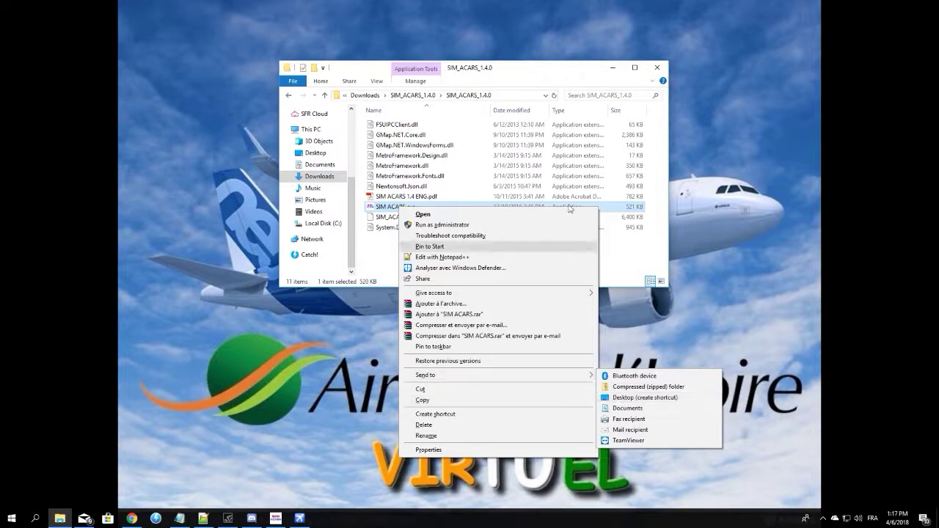
pyautogui.click(604, 284)
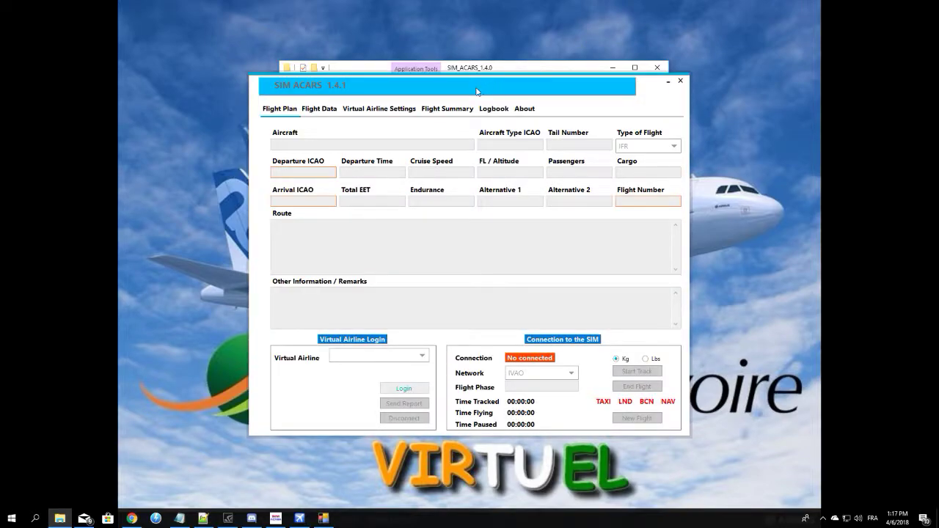
pyautogui.moveTo(647, 98); pyautogui.dragTo(644, 41)
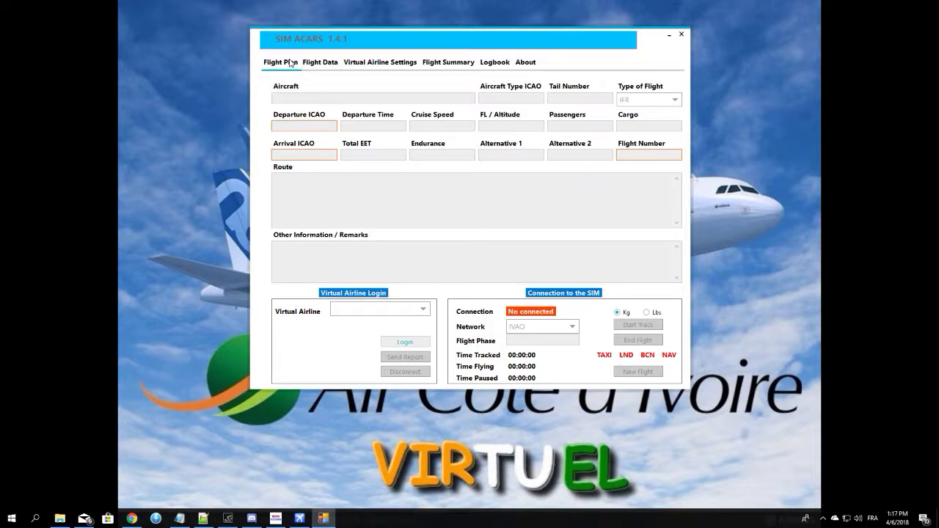
# - Start a new virtual airline entry with the pilot callsign, account password, VA name "Air Côte d'Ivoire Virtuel" and VA ICAO "VRE"
pyautogui.click(363, 65)
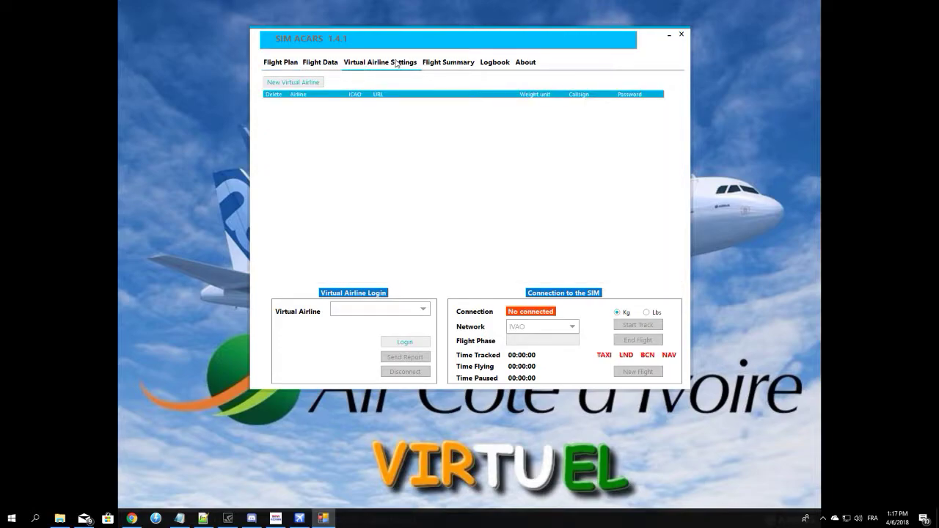
pyautogui.click(293, 82)
pyautogui.click(348, 180)
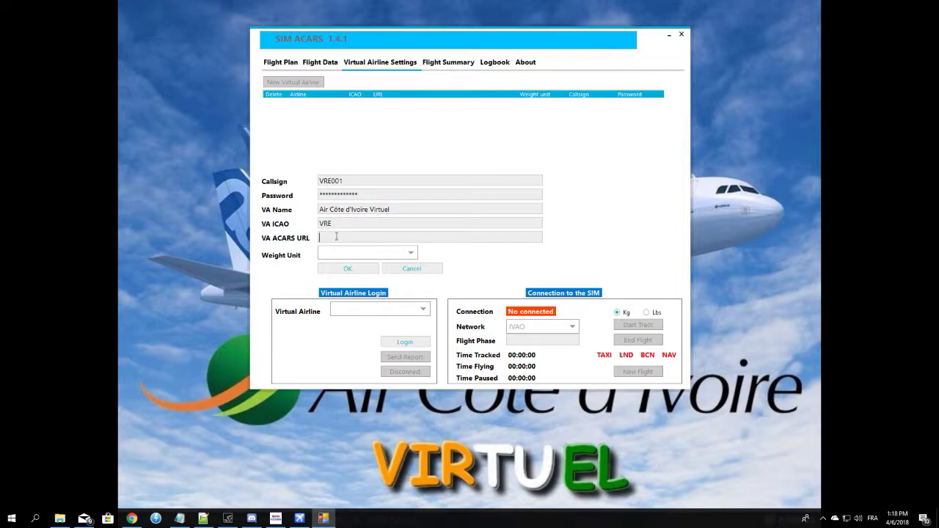
pyautogui.moveTo(398, 41); pyautogui.dragTo(472, 33)
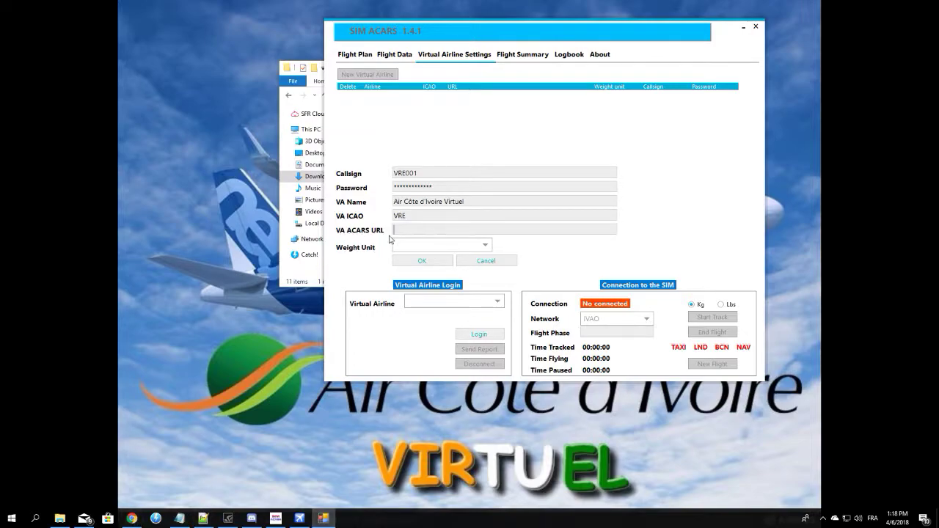
pyautogui.click(133, 518)
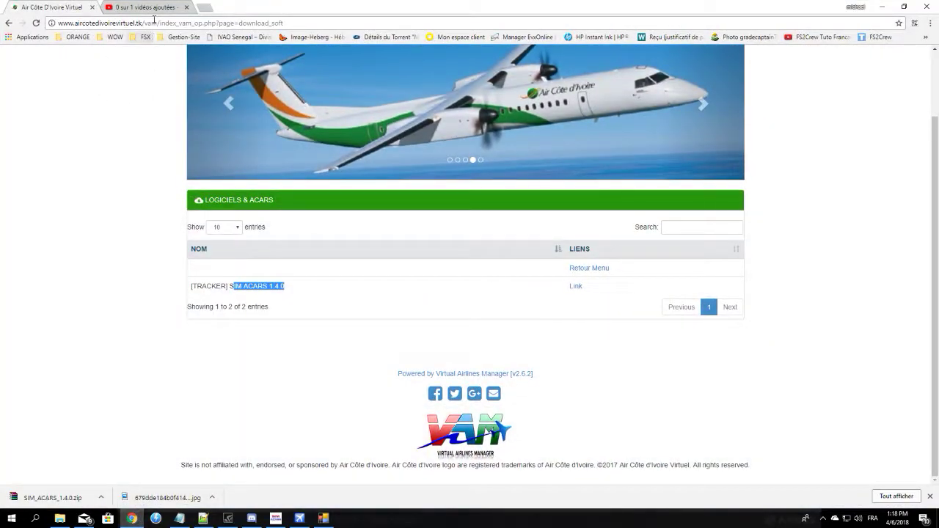
pyautogui.moveTo(157, 23); pyautogui.dragTo(54, 24)
pyautogui.hotkey('ctrl', 'c')
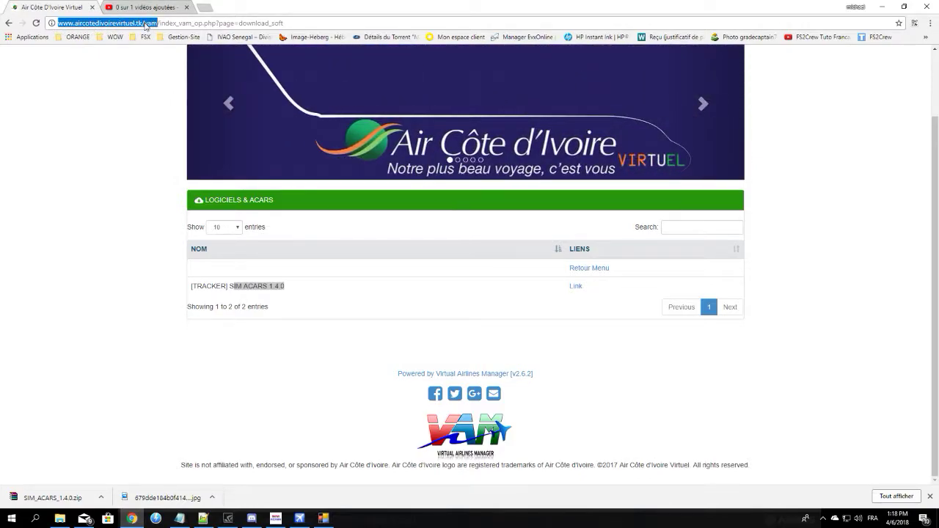
pyautogui.click(882, 6)
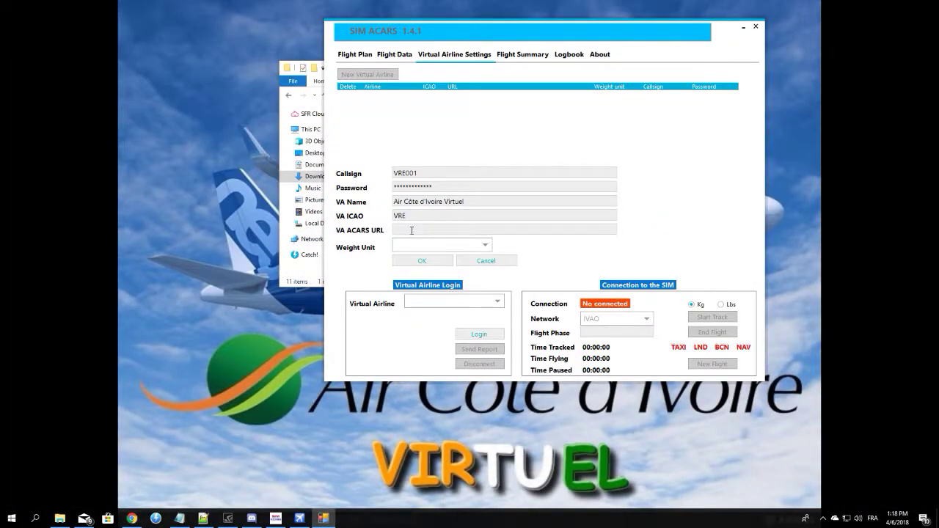
pyautogui.hotkey('ctrl', 'v')
# - Set the new airline's weight unit to Kg, then close this SIM ACARS window without saving the entry
pyautogui.click(447, 245)
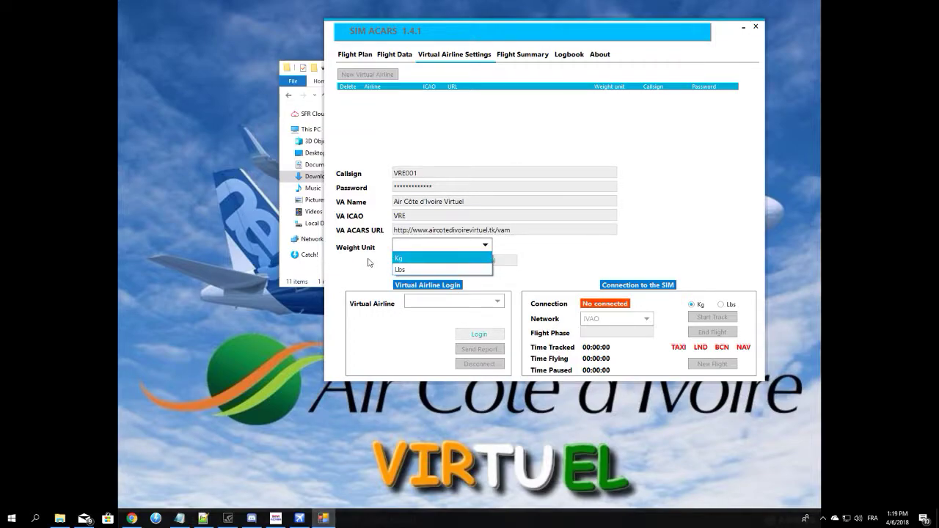
pyautogui.click(402, 258)
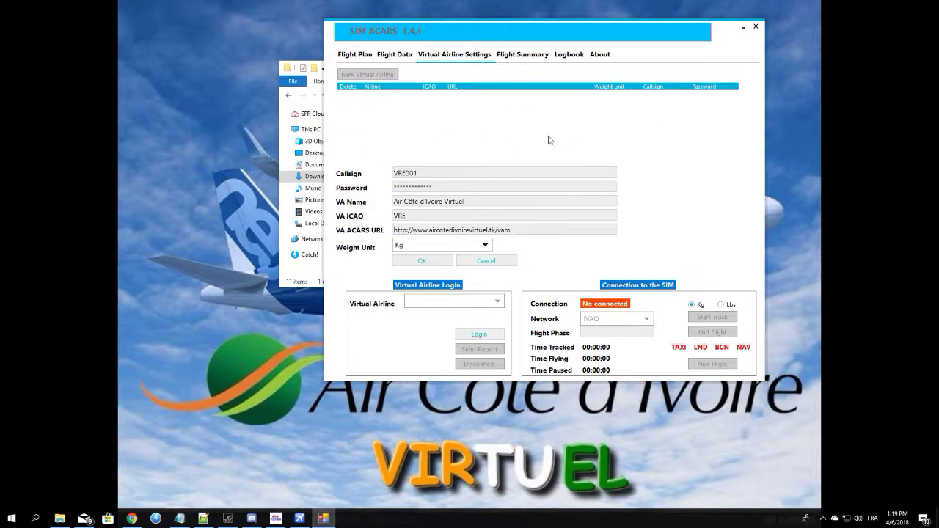
pyautogui.click(756, 28)
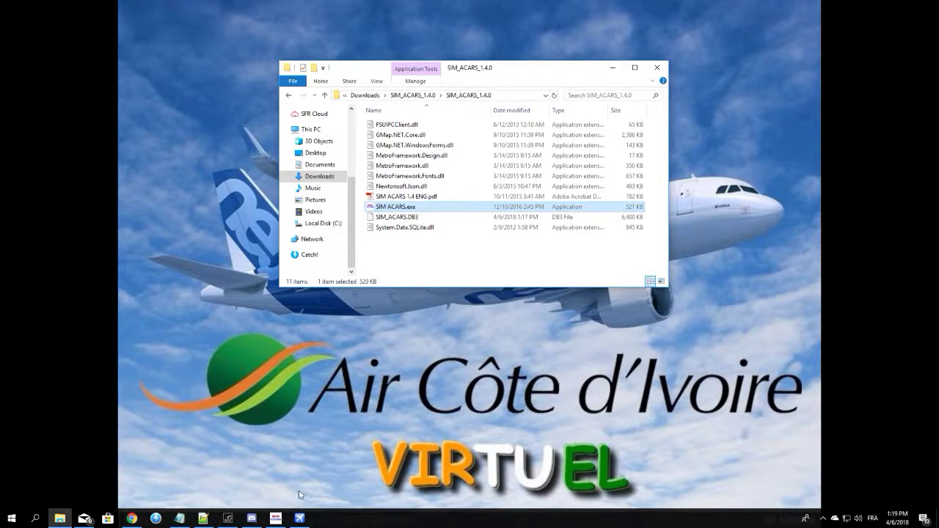
# - Switch to the other open SIM ACARS window and view the airlines offered for the virtual airline login
pyautogui.click(275, 518)
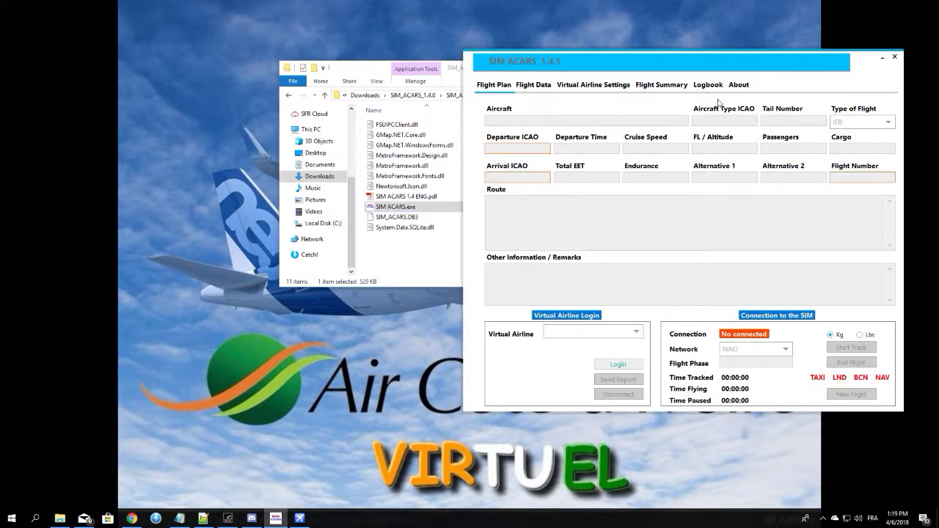
pyautogui.moveTo(734, 64); pyautogui.dragTo(621, 30)
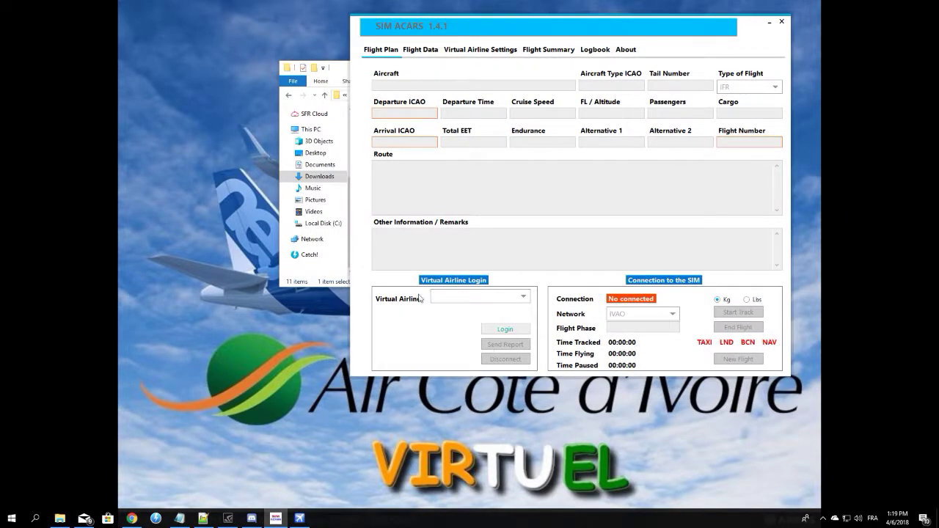
pyautogui.click(498, 293)
pyautogui.click(385, 320)
pyautogui.click(523, 297)
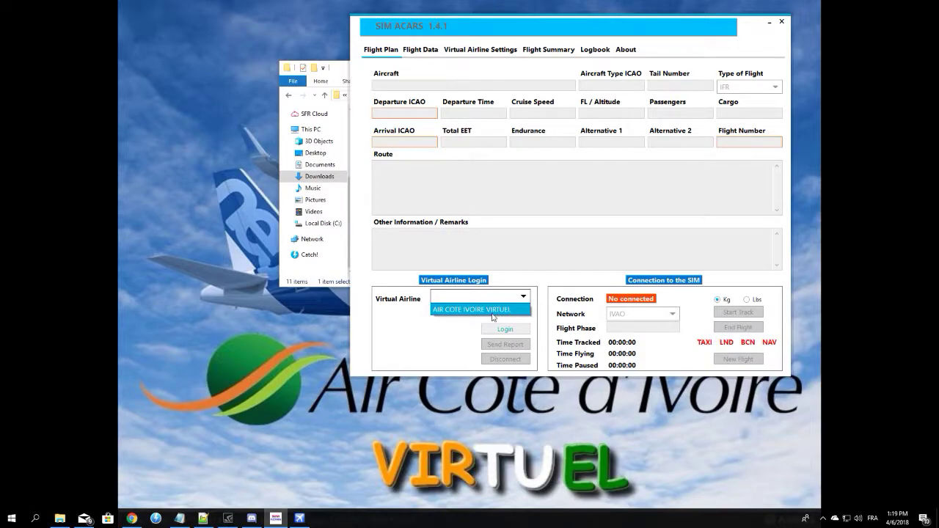
pyautogui.click(445, 330)
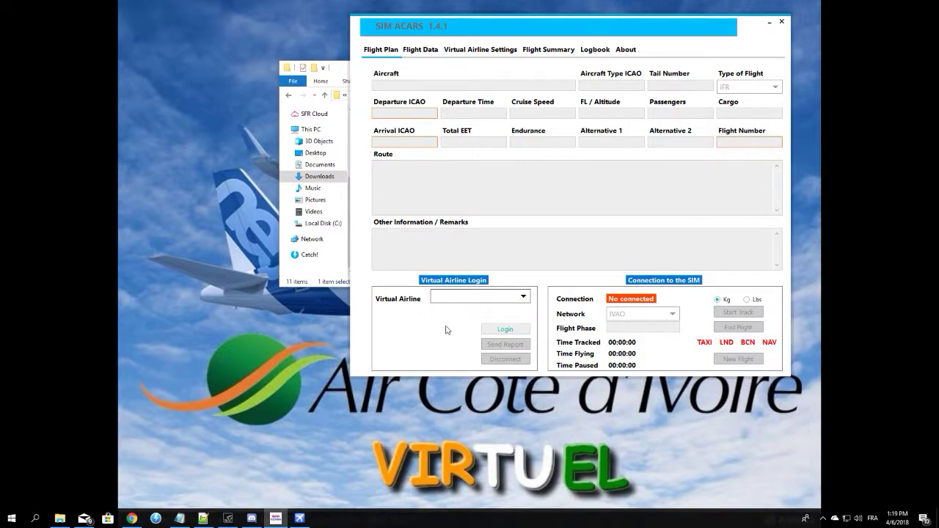
# - Reposition the SIM ACARS window and minimise the SIM_ACARS_1.4.0 folder window
pyautogui.moveTo(463, 33); pyautogui.dragTo(496, 35)
pyautogui.click(364, 69)
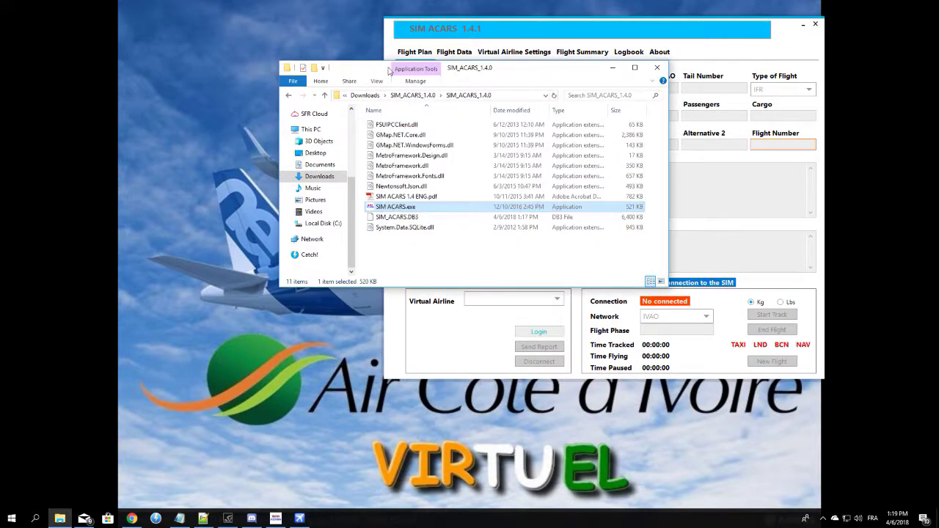
pyautogui.moveTo(361, 72); pyautogui.dragTo(330, 72)
pyautogui.click(582, 67)
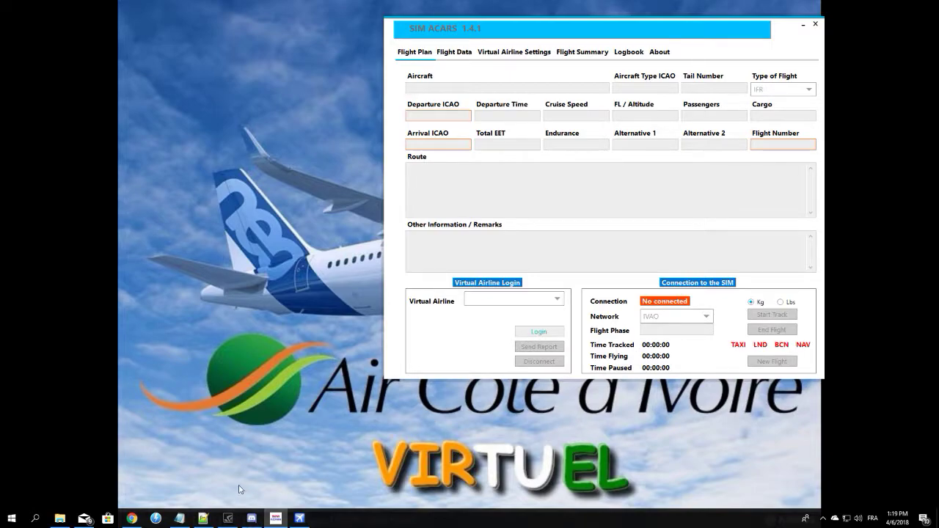
# - In the browser, open the Réserver une ligne page from the pilot actions and examine the reserved flight
pyautogui.click(132, 518)
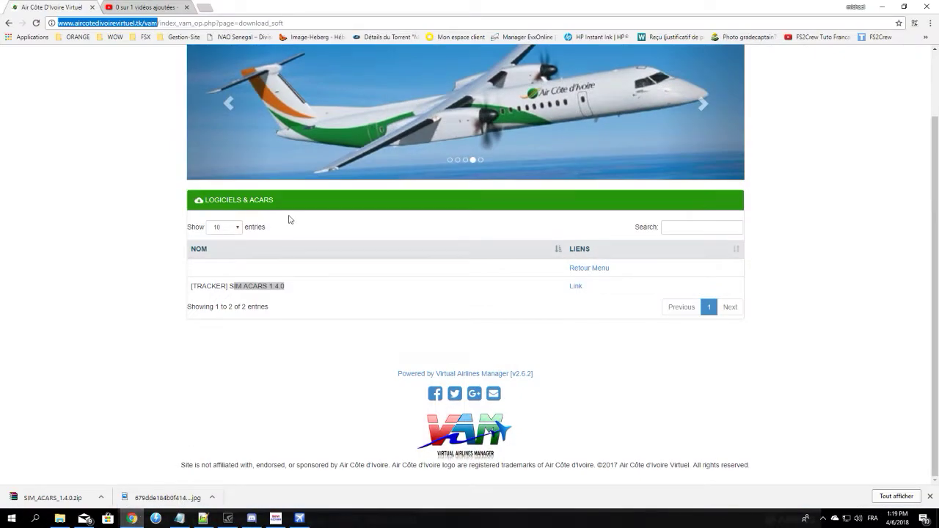
pyautogui.scroll(1, 407, 296)
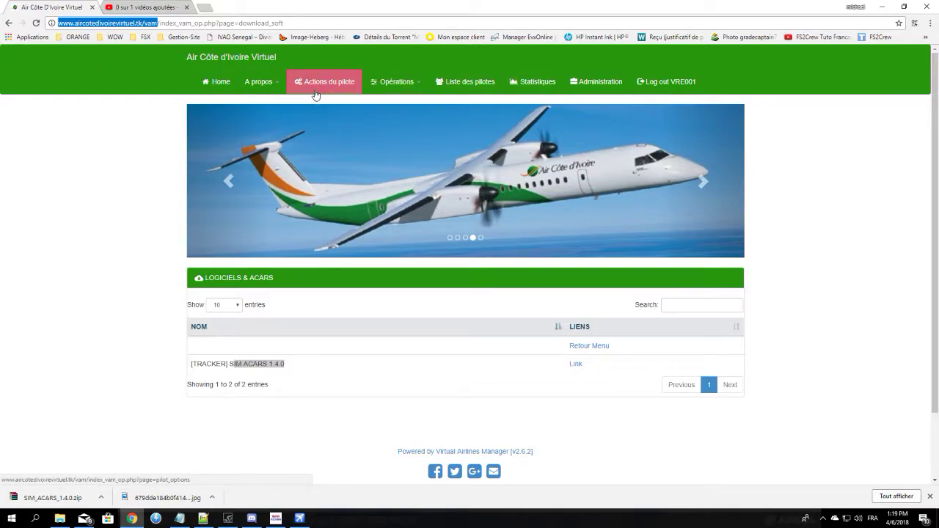
pyautogui.click(386, 85)
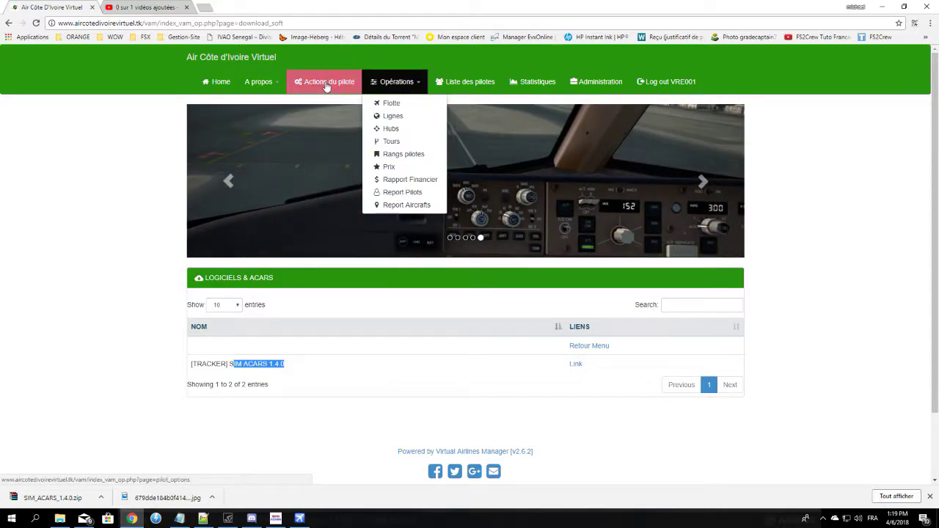
pyautogui.click(327, 85)
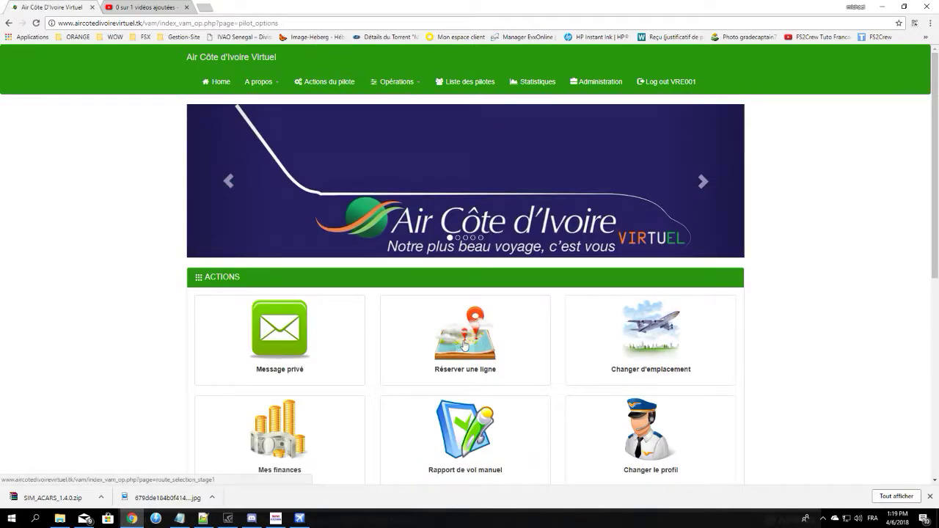
pyautogui.click(464, 347)
pyautogui.scroll(-2, 329, 348)
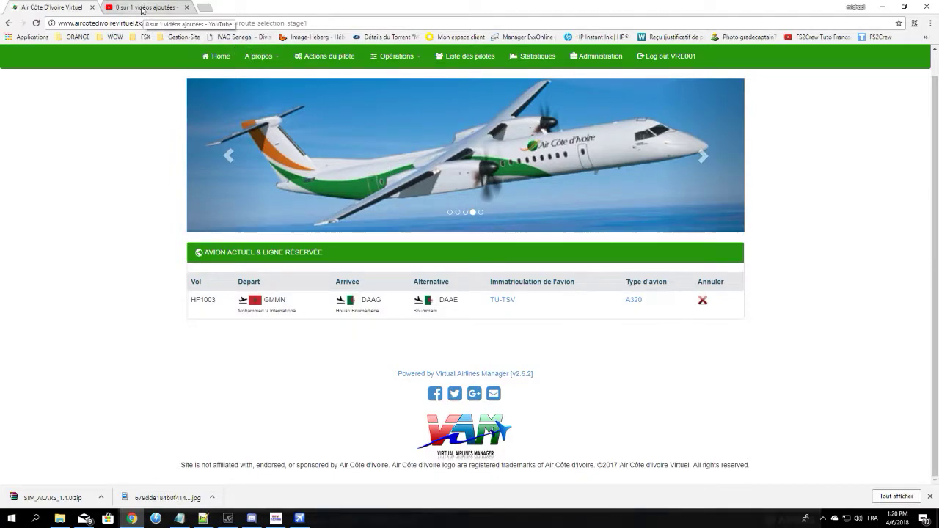
# - Switch to SIM ACARS, log in to AIR COTE IVOIRE VIRTUEL and import the booked GMMN - DAAG flight plan
pyautogui.click(275, 517)
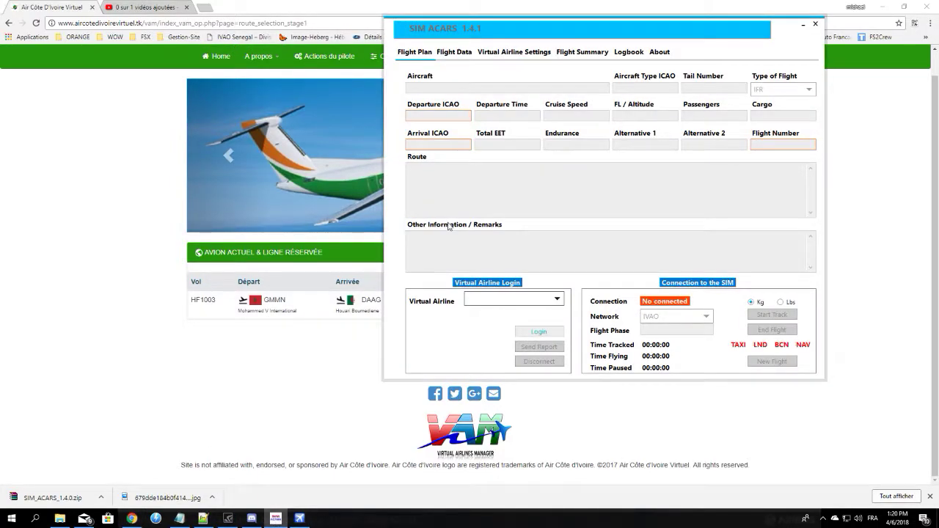
pyautogui.click(556, 299)
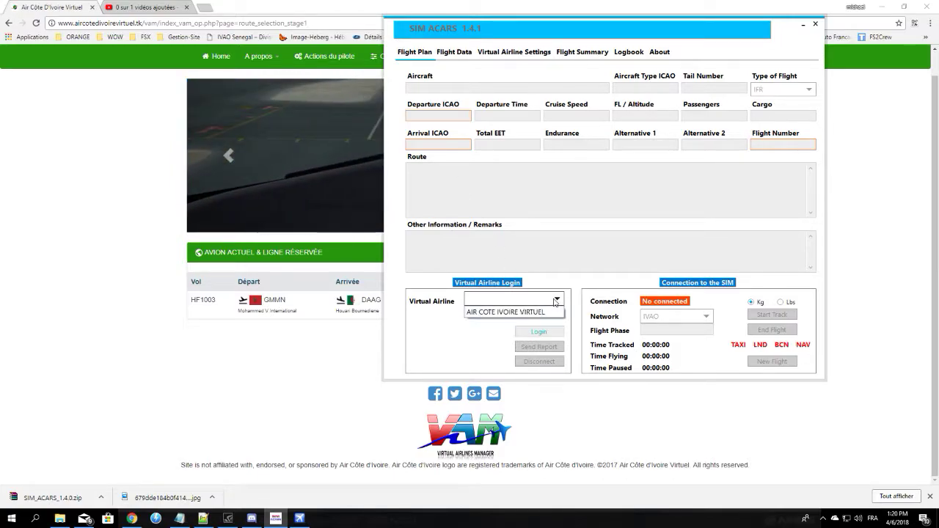
pyautogui.click(499, 314)
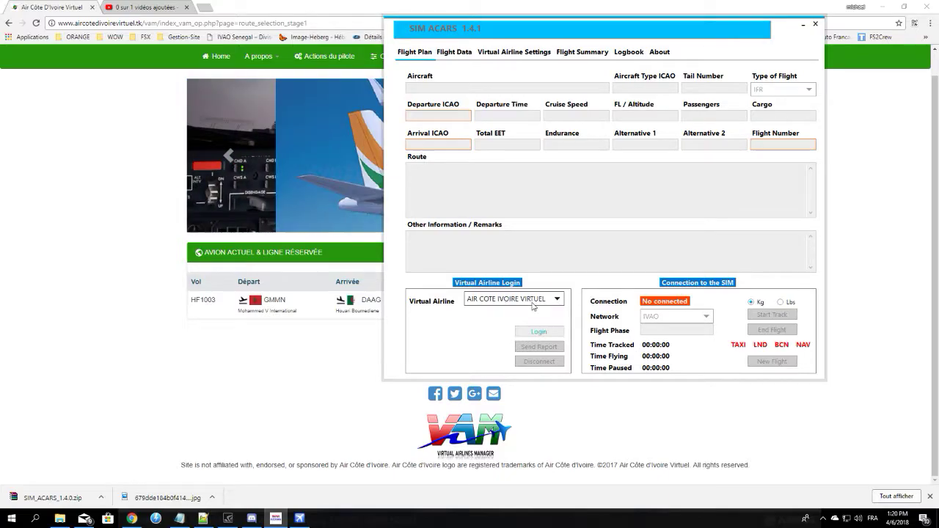
pyautogui.click(543, 333)
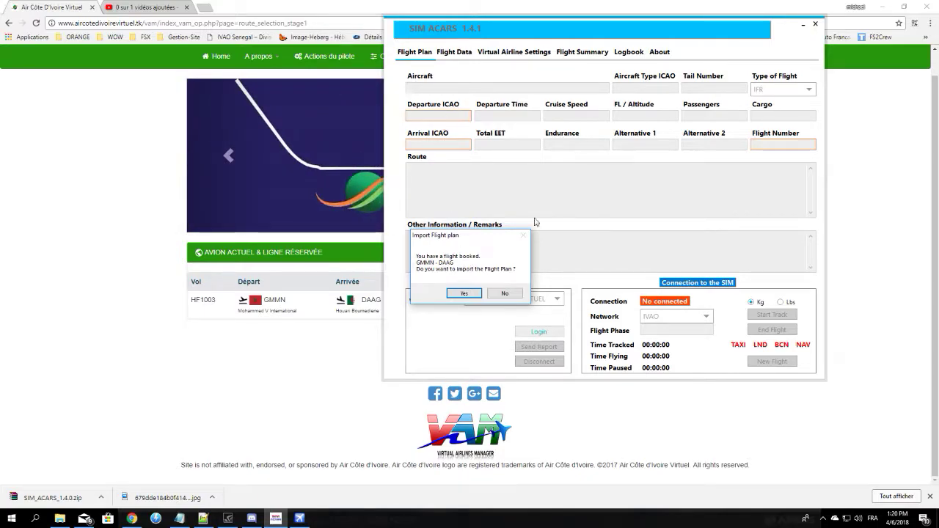
pyautogui.click(464, 294)
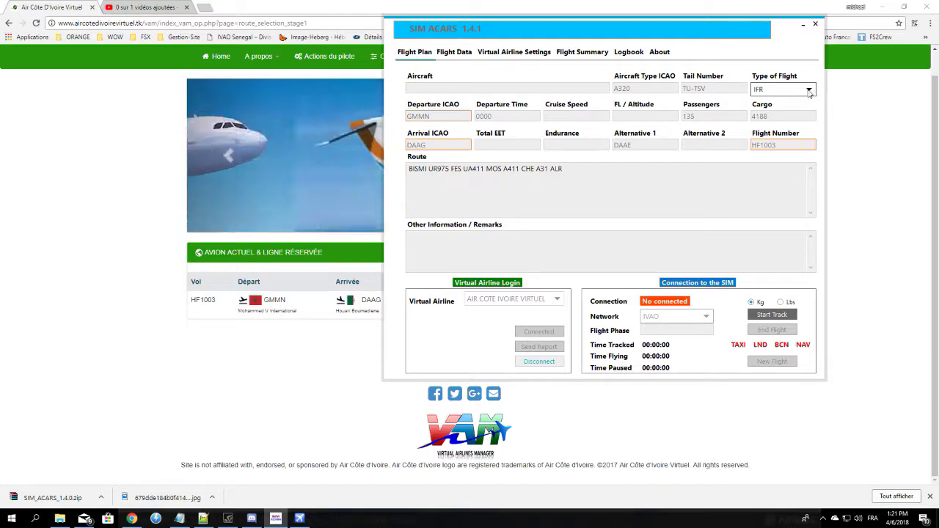
# - Set the flight plan's type of flight to IFR and its total EET to 0203
pyautogui.click(809, 90)
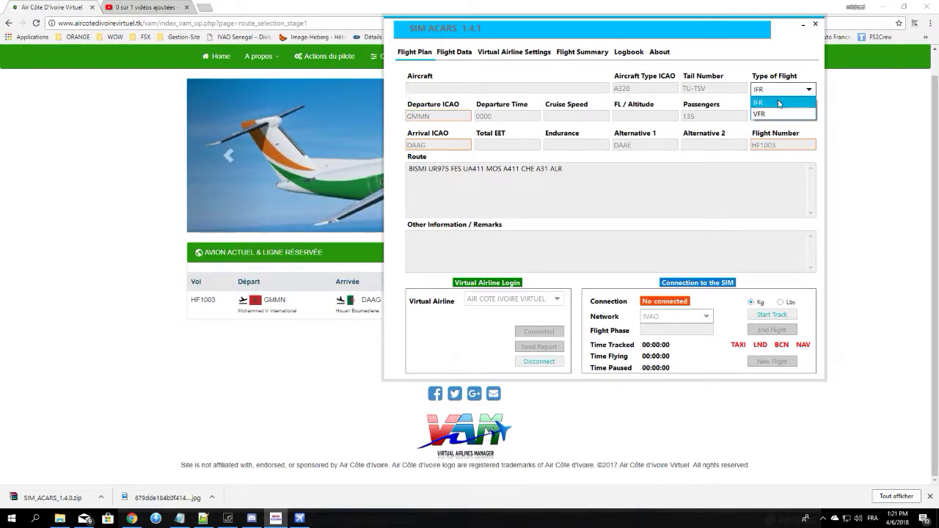
pyautogui.click(779, 103)
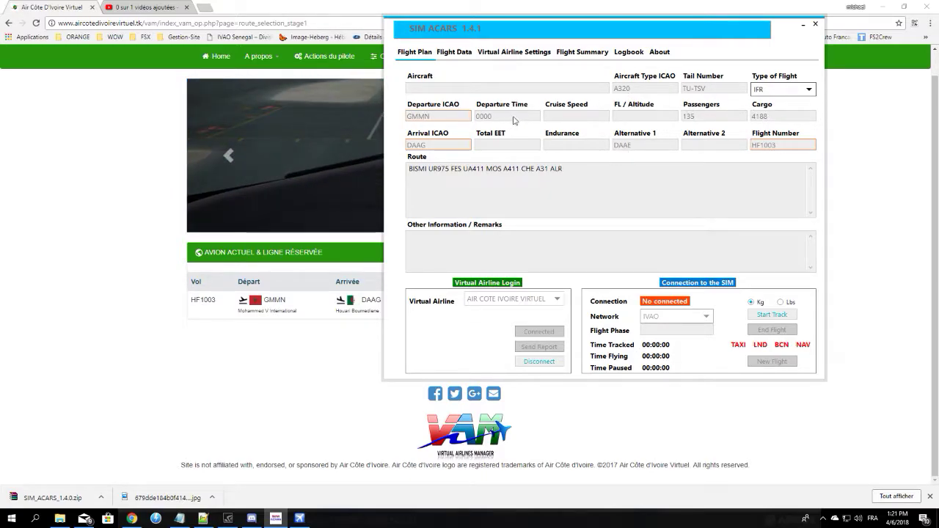
pyautogui.click(493, 144)
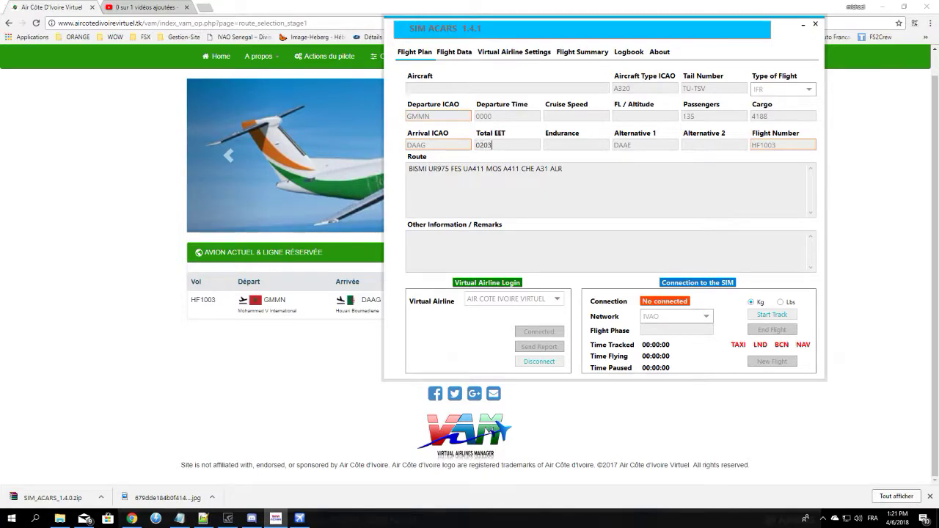
# - Set the flight plan's total EET to 0230, endurance to 0330, cruise speed to 456 and altitude to FL370
pyautogui.press('BackSpace')
pyautogui.press('BackSpace')
pyautogui.write('30')
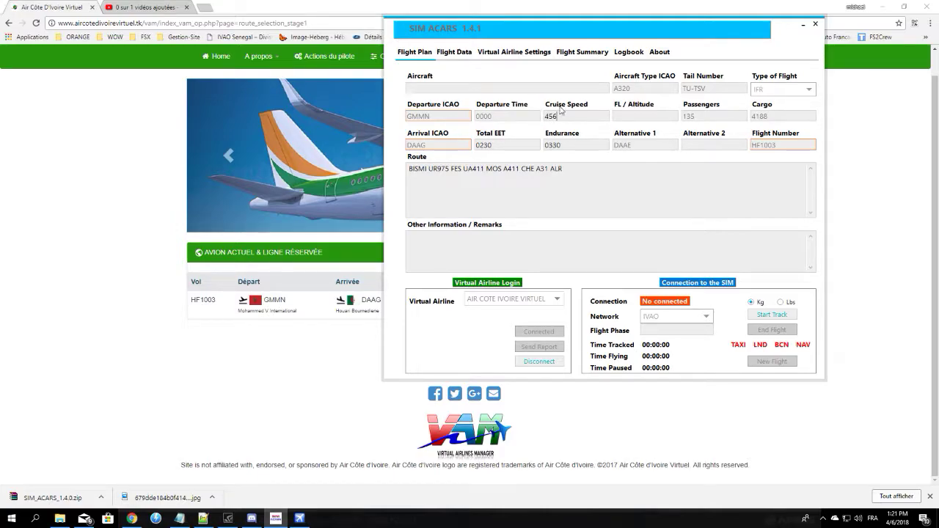
pyautogui.click(626, 115)
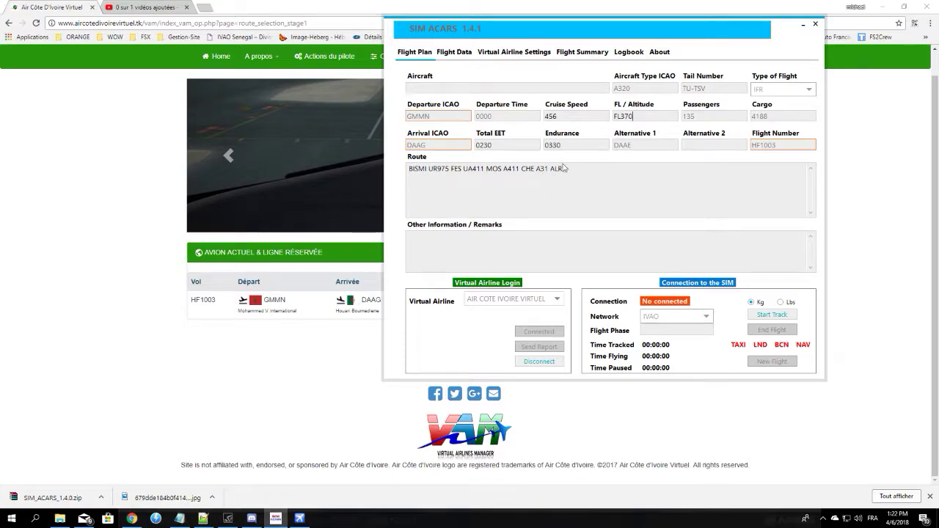
# - Enter "AFRICA TOUR 2018 etape 03" as the flight plan's other information and remarks
pyautogui.moveTo(566, 169); pyautogui.dragTo(392, 166)
pyautogui.click(414, 186)
pyautogui.click(502, 251)
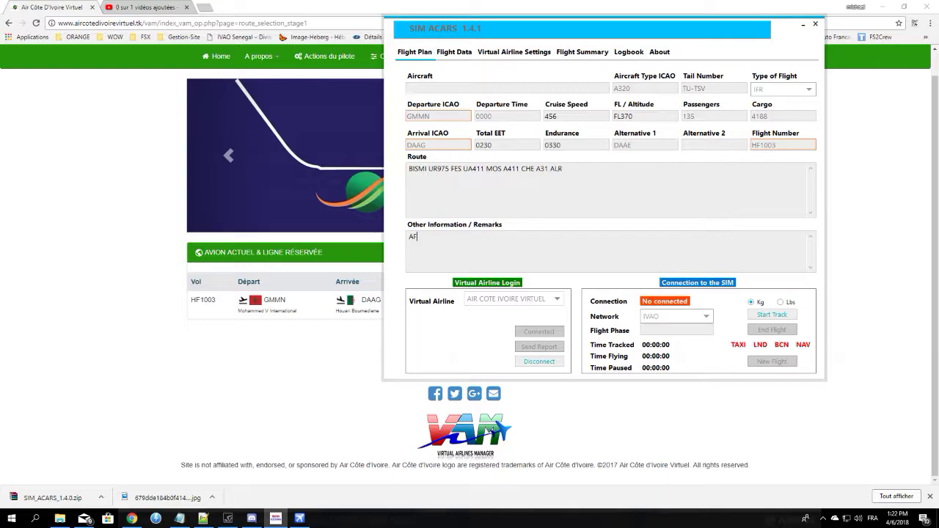
pyautogui.write('AFRICATOUR')
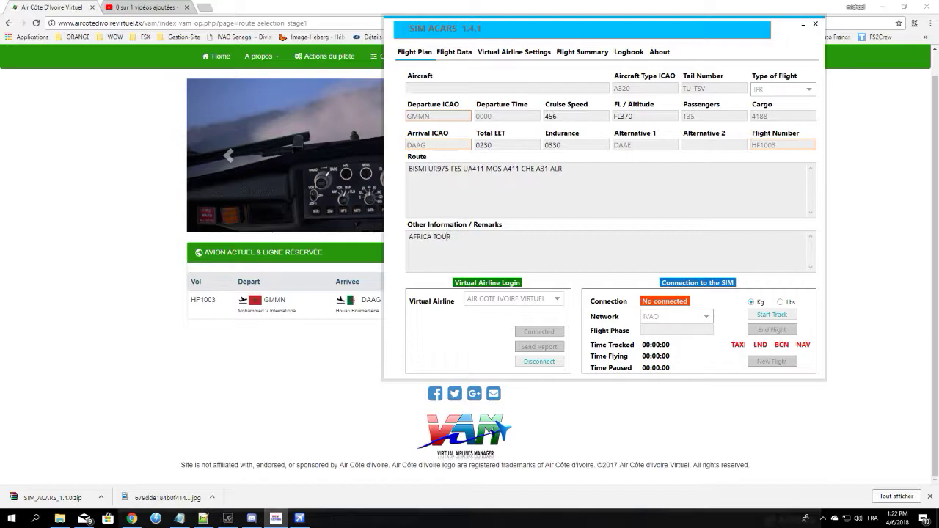
pyautogui.write('  2018')
# - Switch to Microsoft Flight Simulator X, reposition its window and open the selection of the current aircraft, waiting for the program to respond
pyautogui.moveTo(301, 520)
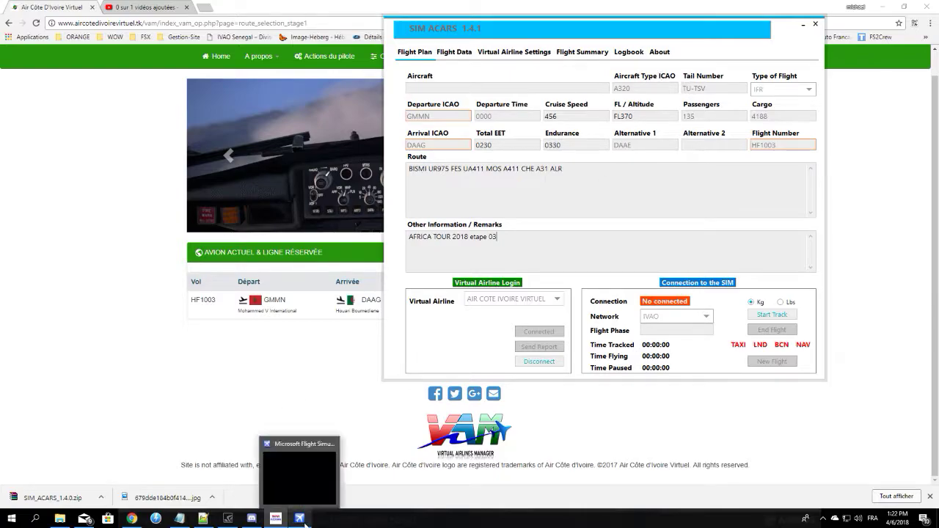
pyautogui.click(301, 519)
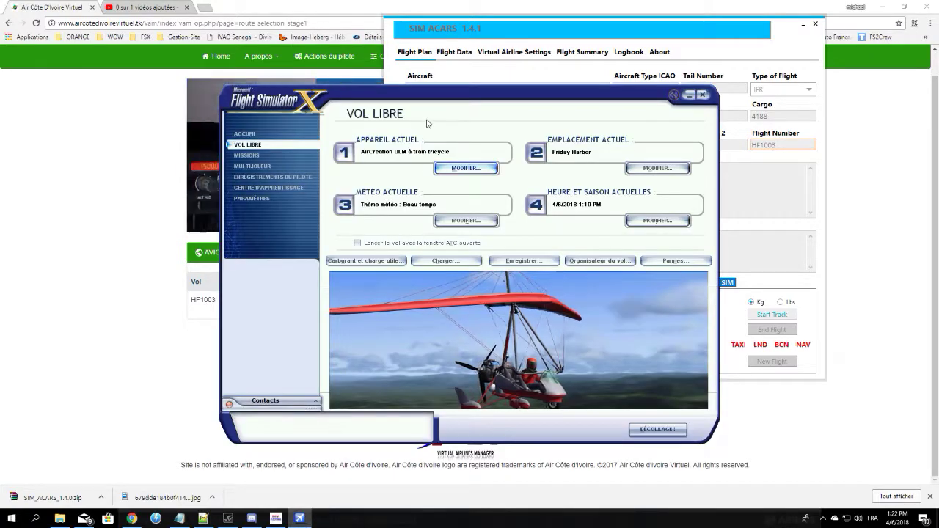
pyautogui.moveTo(489, 99); pyautogui.dragTo(428, 58)
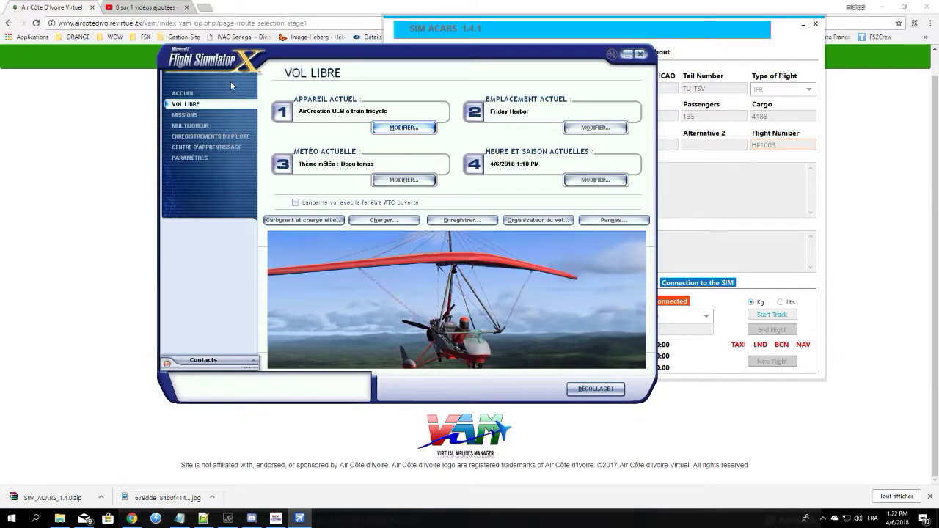
pyautogui.click(697, 129)
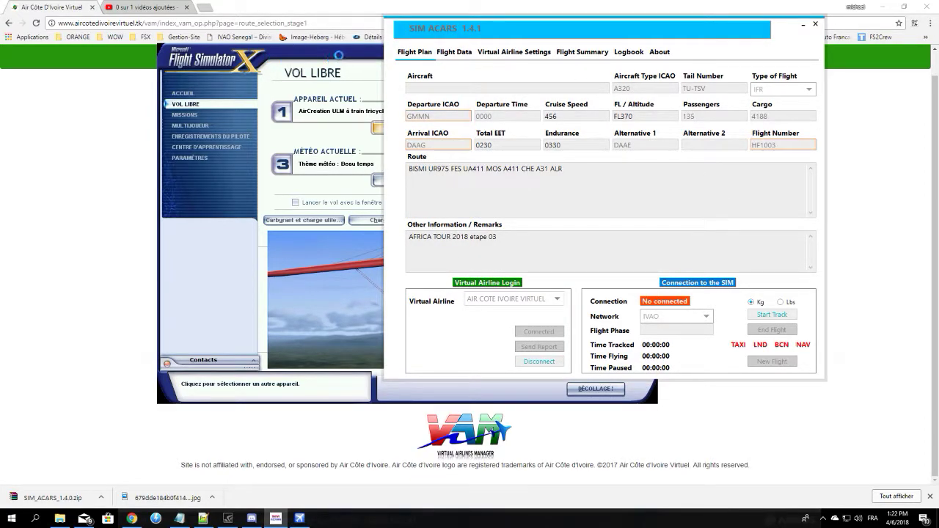
pyautogui.click(342, 55)
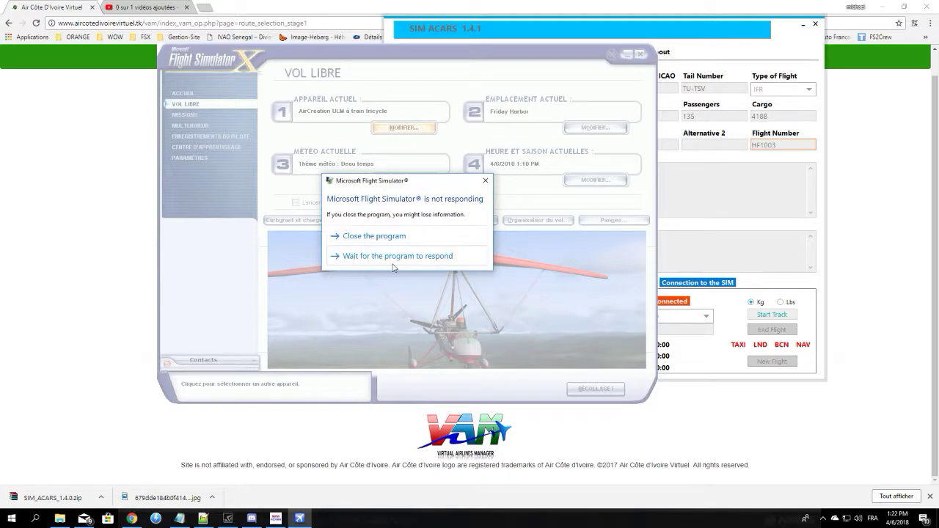
pyautogui.click(366, 256)
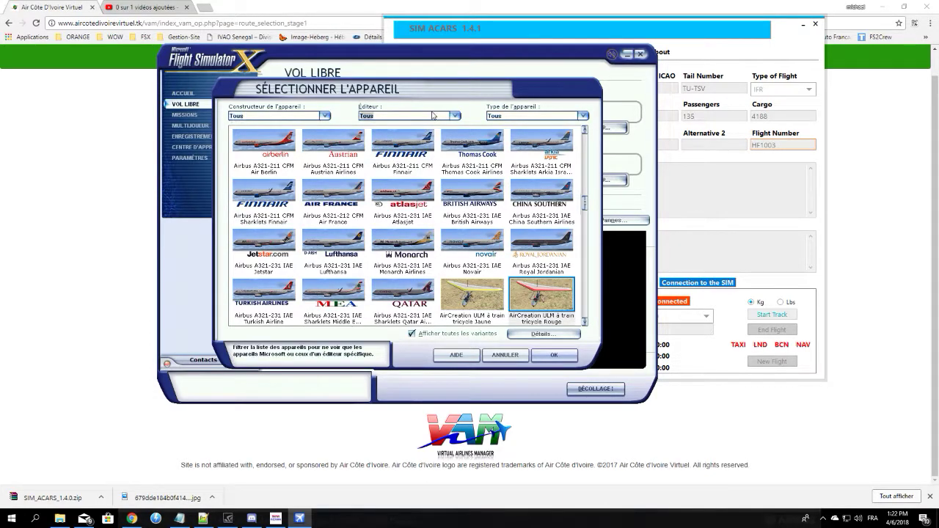
# - Filter the aircraft by publisher Aerosoft, select the Airbus A320-214 CFM Sharklets Air Cote D Ivoire and open its details
pyautogui.click(460, 116)
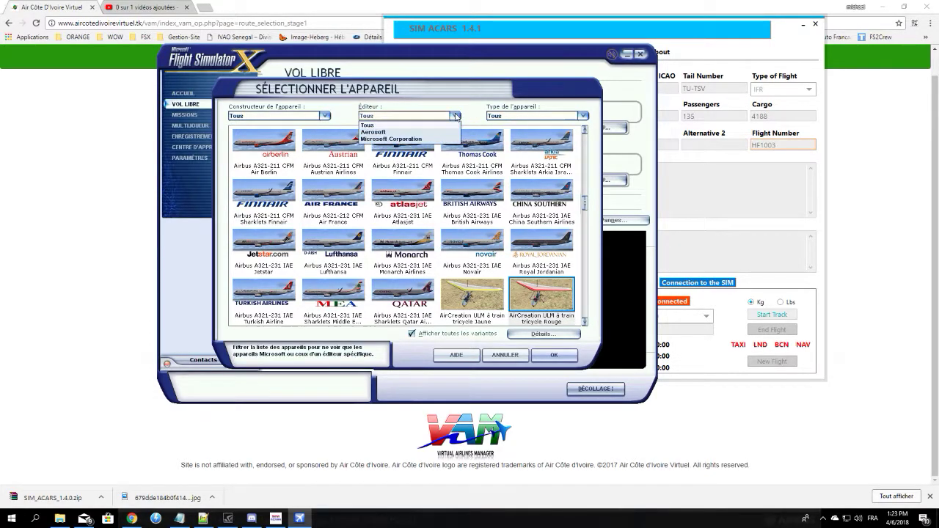
pyautogui.click(389, 132)
pyautogui.scroll(-5, 455, 227)
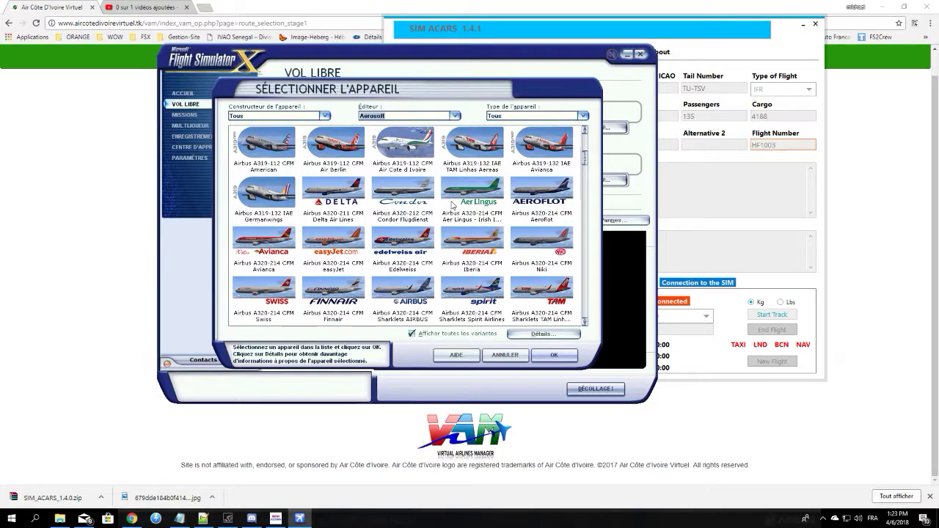
pyautogui.click(540, 241)
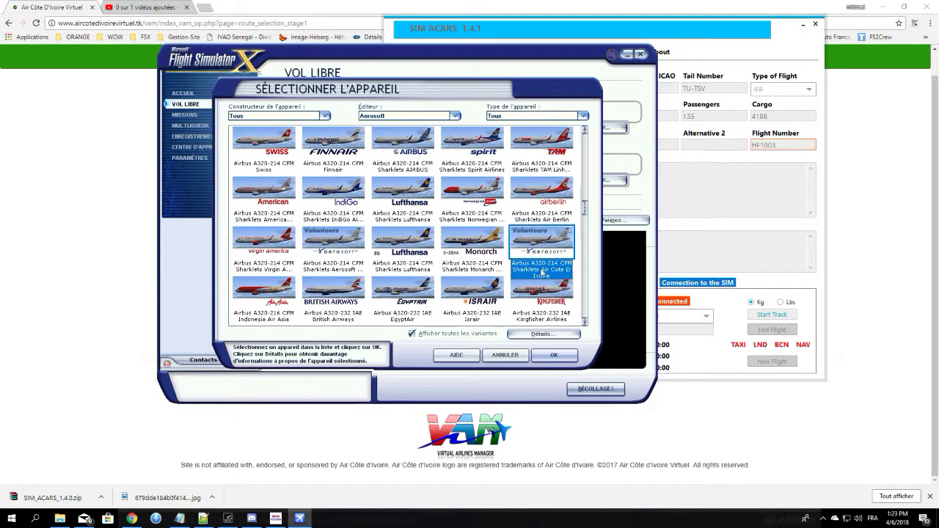
pyautogui.click(543, 336)
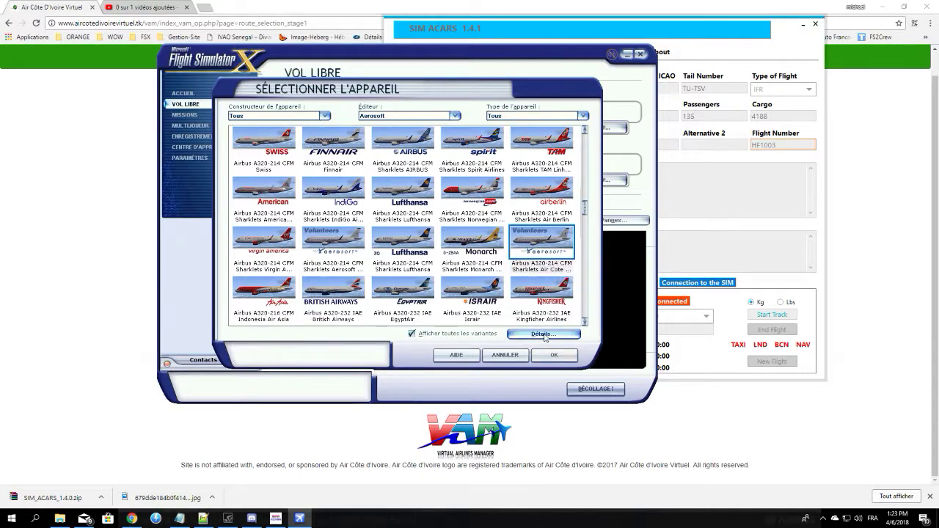
# - Check the aircraft's tail number TU-TSV and choose COTE DIVOIRE as the airline callsign
pyautogui.click(535, 261)
pyautogui.moveTo(528, 263); pyautogui.dragTo(469, 265)
pyautogui.click(527, 264)
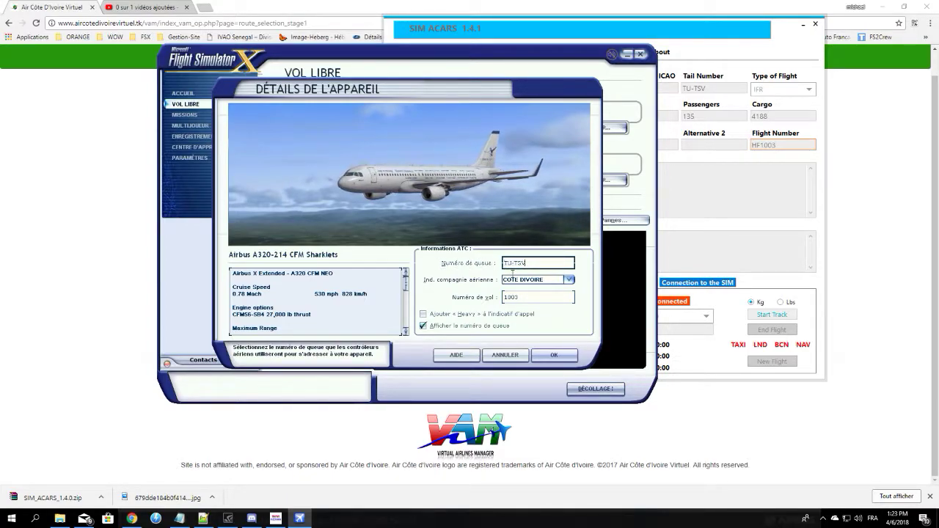
pyautogui.moveTo(527, 263)
pyautogui.mouseDown()
pyautogui.moveTo(495, 265)
pyautogui.moveTo(516, 262)
pyautogui.mouseUp()
pyautogui.click(524, 263)
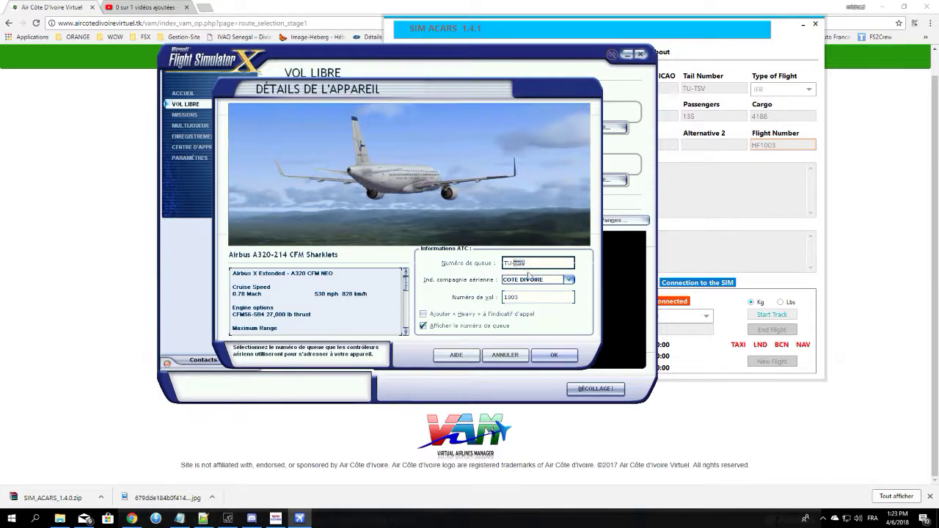
pyautogui.click(568, 280)
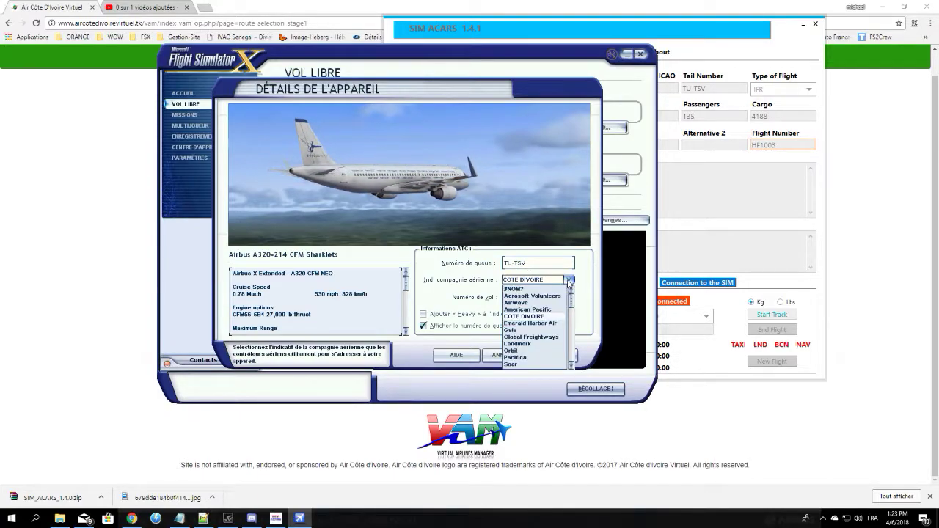
pyautogui.click(569, 281)
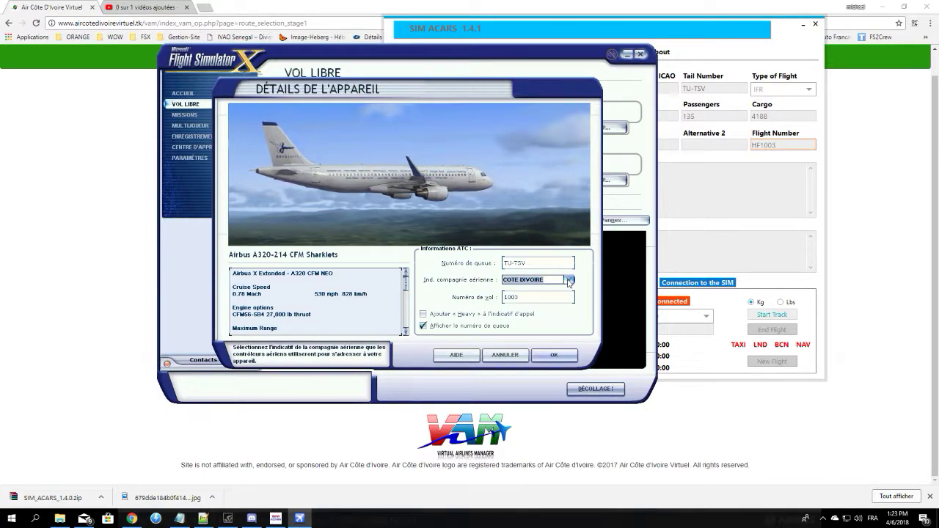
pyautogui.click(569, 281)
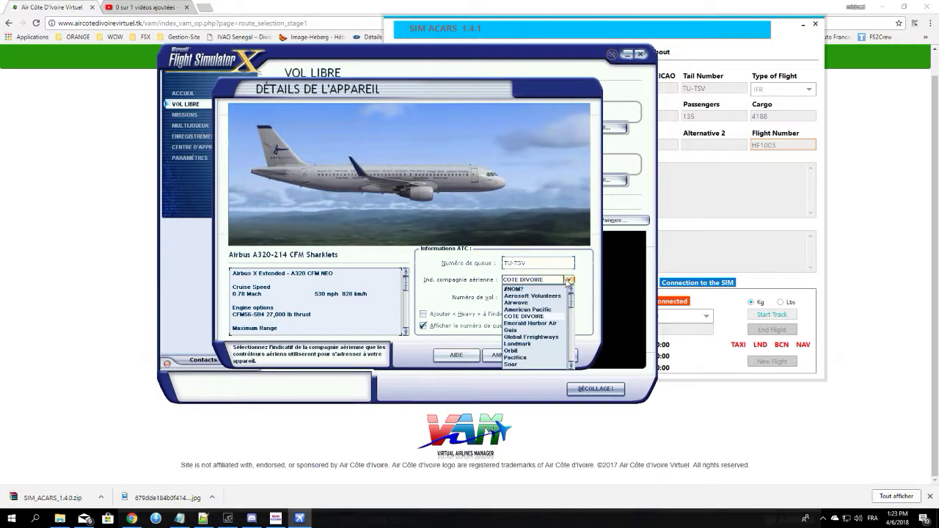
pyautogui.click(529, 317)
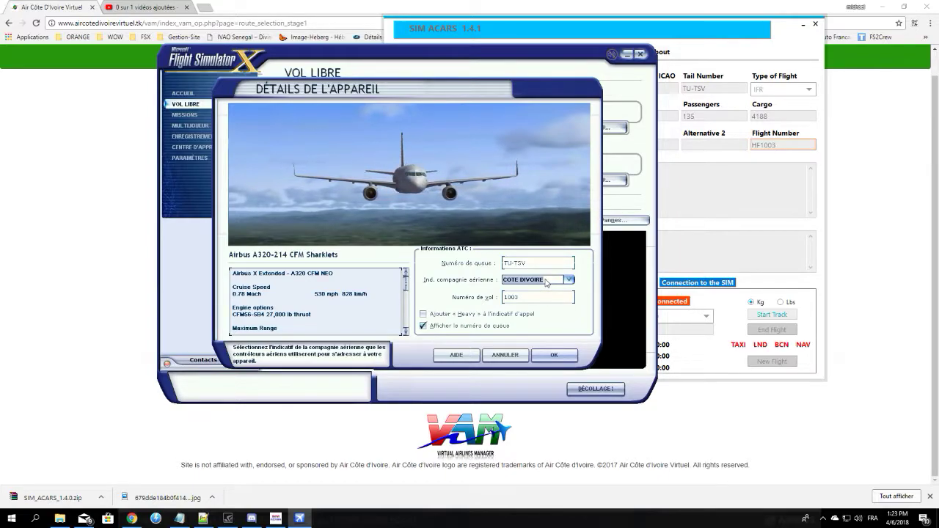
# - Replace the flight number in the aircraft's ATC information with HF530
pyautogui.click(505, 296)
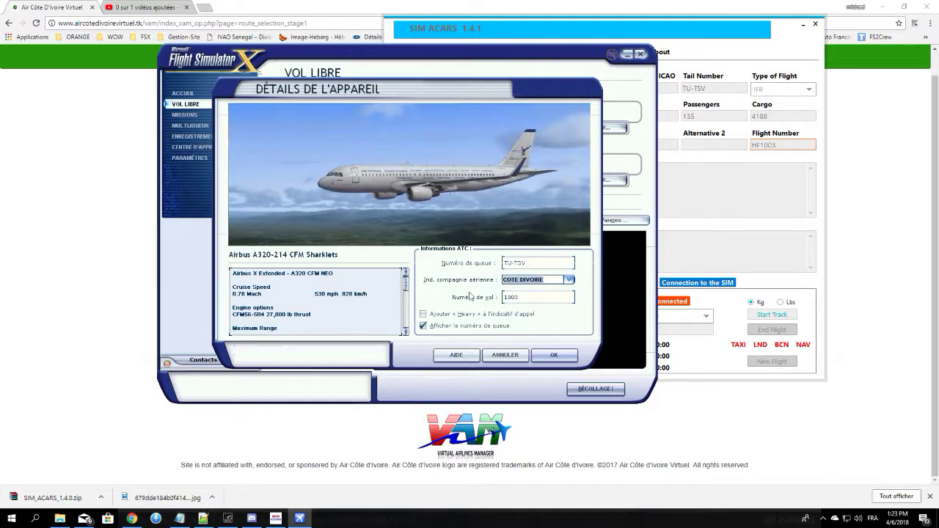
pyautogui.click(524, 296)
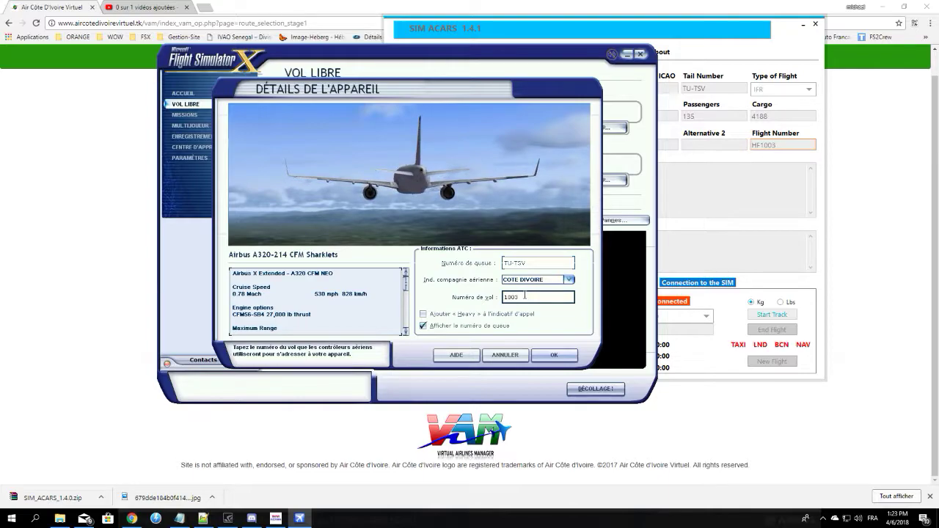
pyautogui.moveTo(525, 296); pyautogui.dragTo(482, 299)
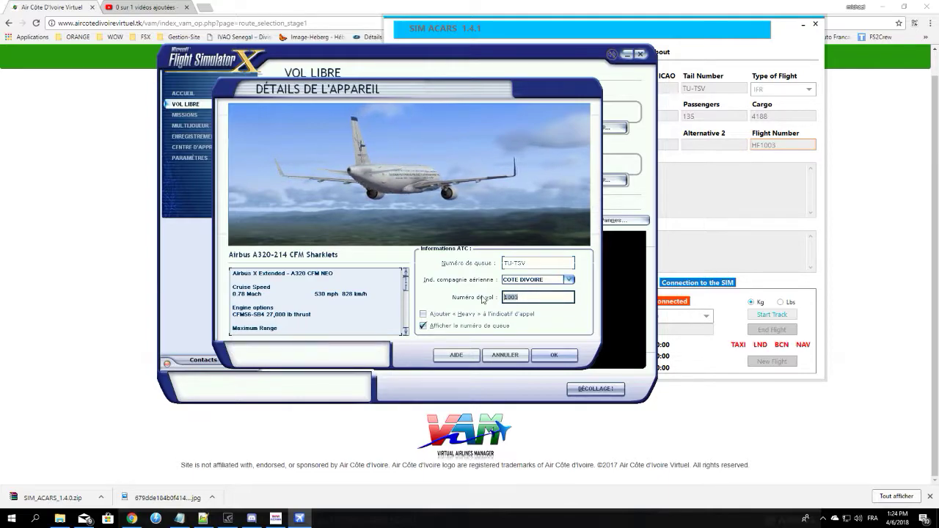
pyautogui.write('HF530')
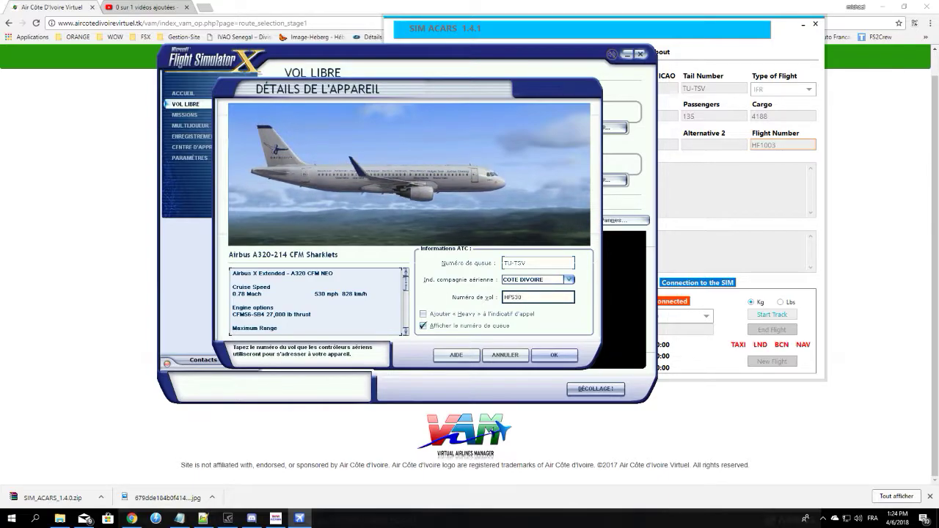
# - Set the ATC flight number to 1003 and accept the aircraft details and the aircraft selection
pyautogui.doubleClick(526, 297)
pyautogui.write('1003')
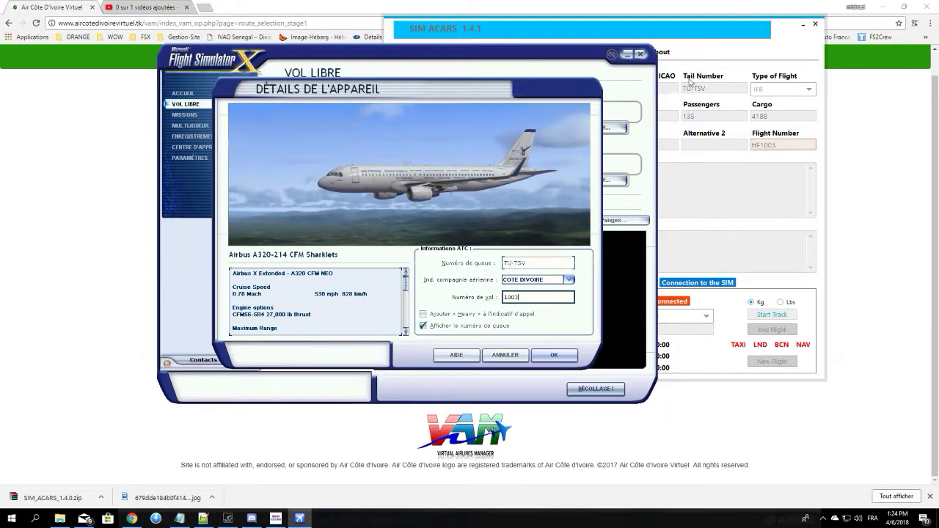
pyautogui.click(554, 356)
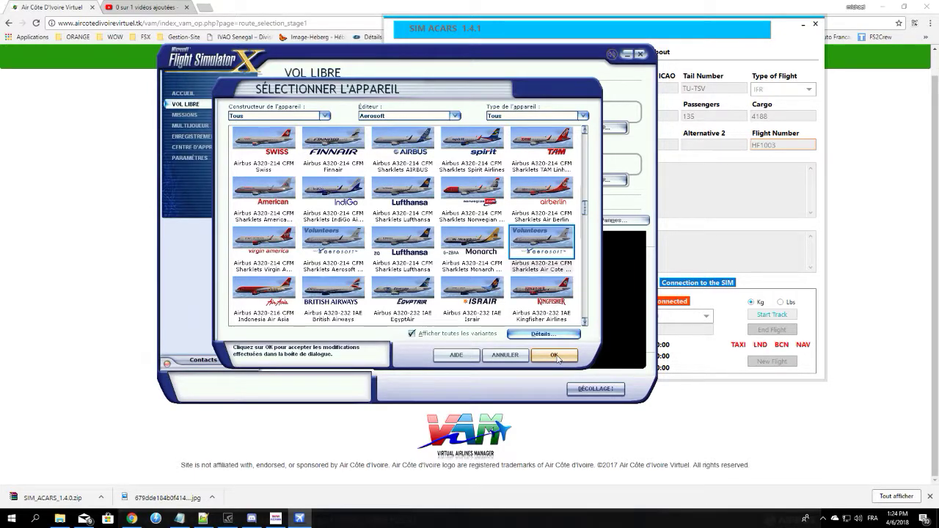
pyautogui.click(556, 357)
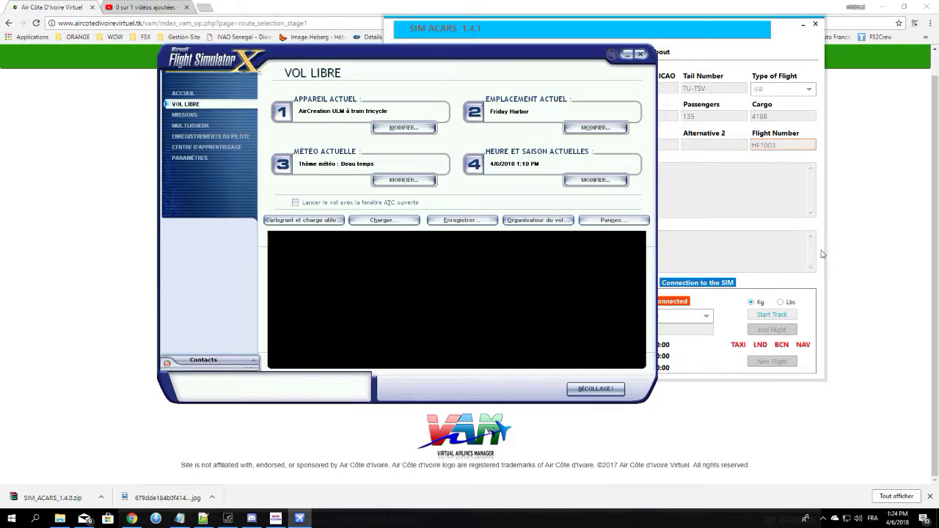
# - Open the current location's airport selection and find the departure airport by the ID gmmn
pyautogui.click(595, 127)
pyautogui.scroll(-1, 397, 196)
pyautogui.scroll(1, 408, 203)
pyautogui.scroll(-3, 333, 188)
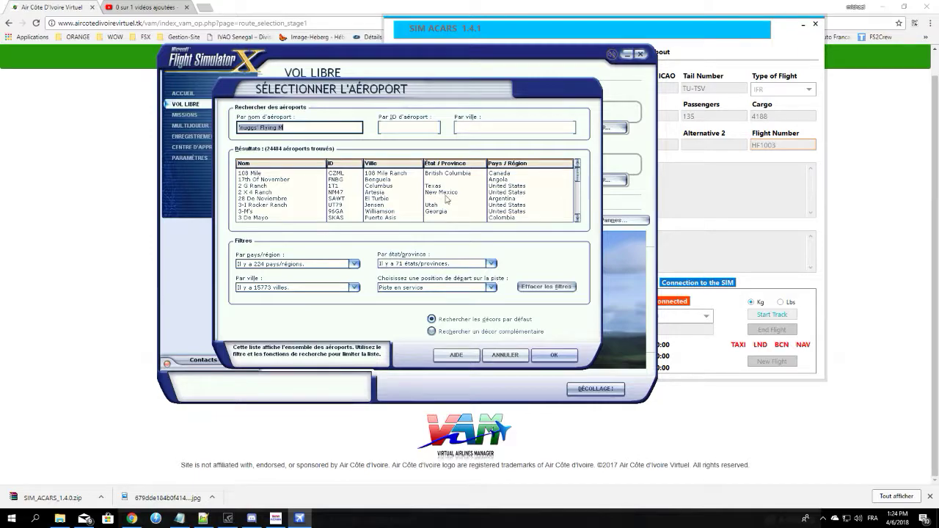
pyautogui.scroll(3, 577, 170)
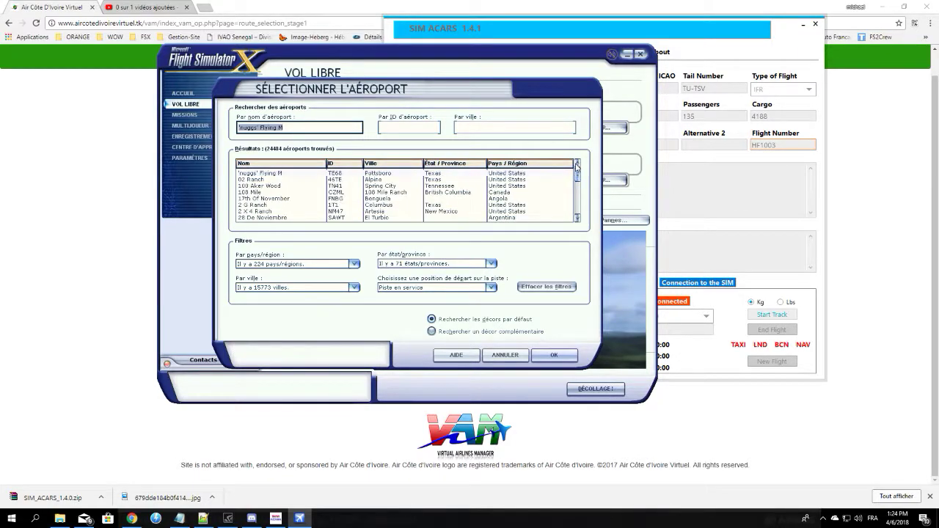
pyautogui.click(386, 127)
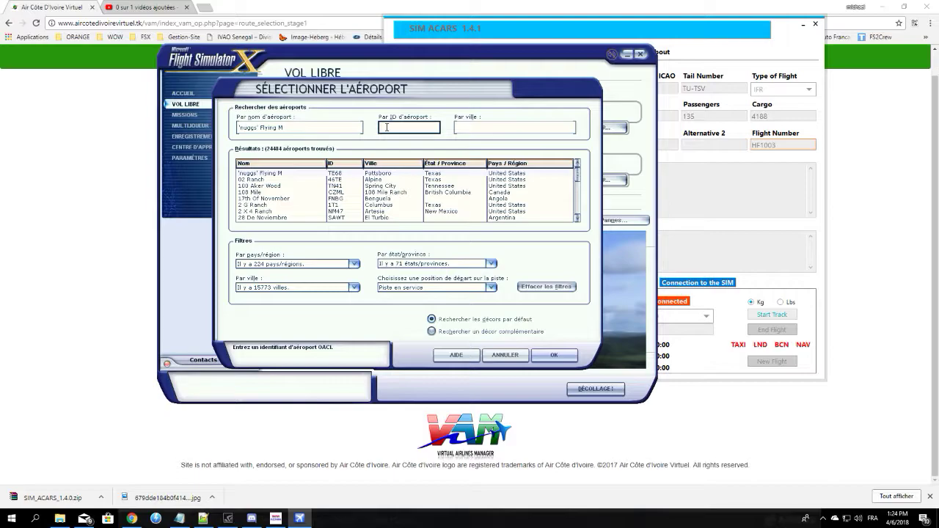
pyautogui.write('gmm')
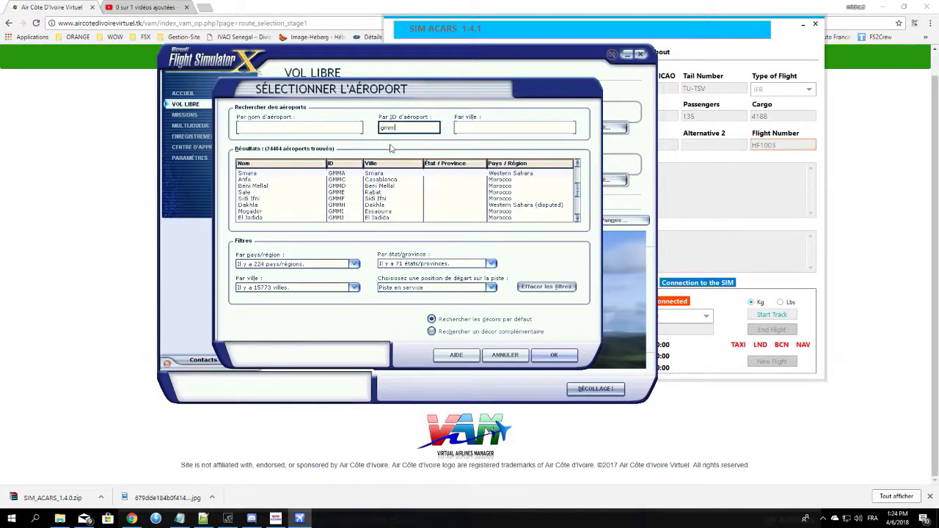
pyautogui.write('n')
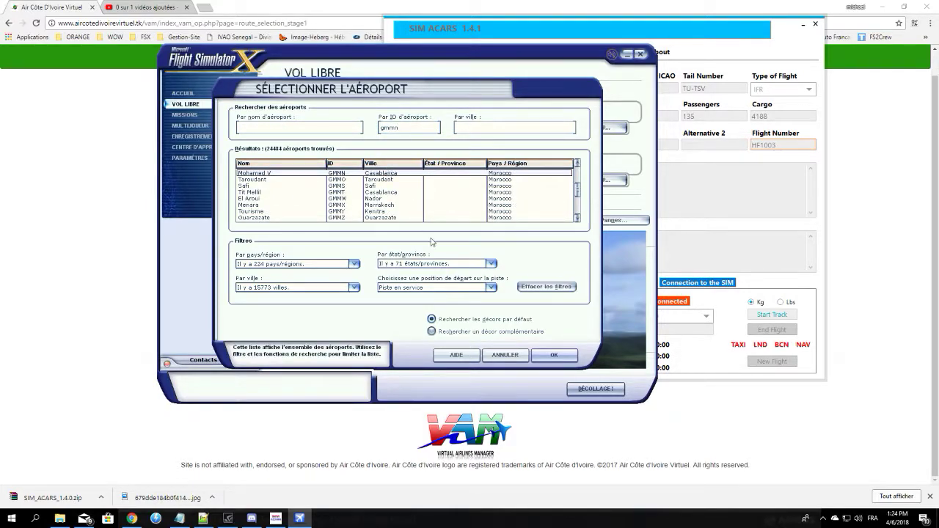
# - Choose AIRE DE STATIONNEMENT 10 as the starting position at GMMN and confirm the airport
pyautogui.click(490, 286)
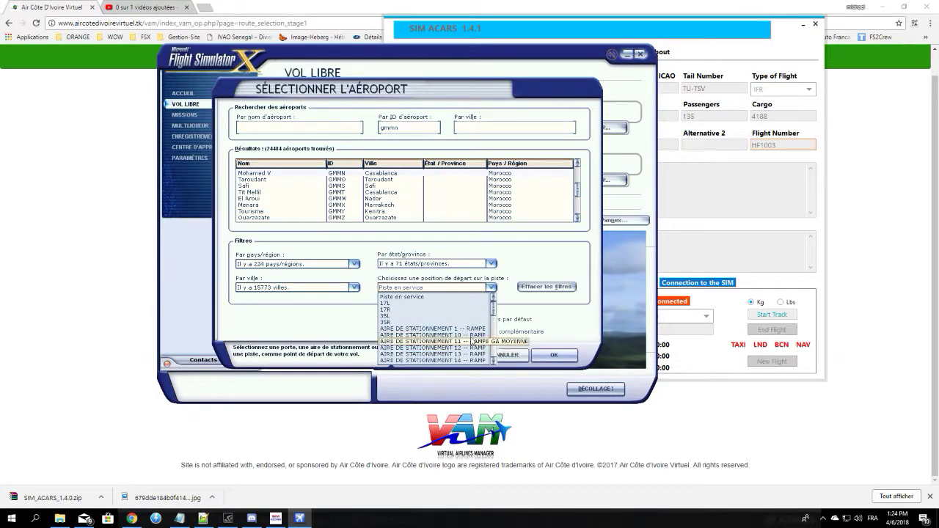
pyautogui.click(474, 335)
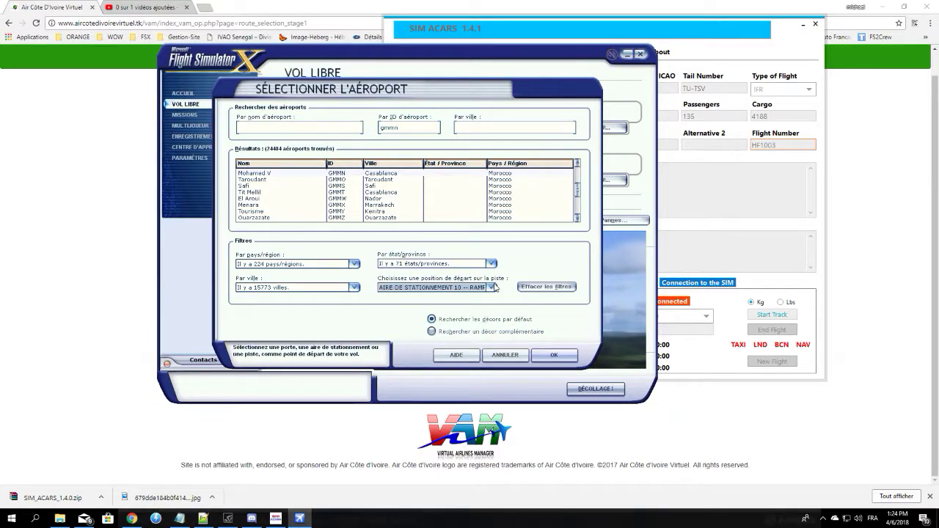
pyautogui.click(554, 355)
# - Set the flight's time of day to Jour, confirm it and launch the flight
pyautogui.click(595, 181)
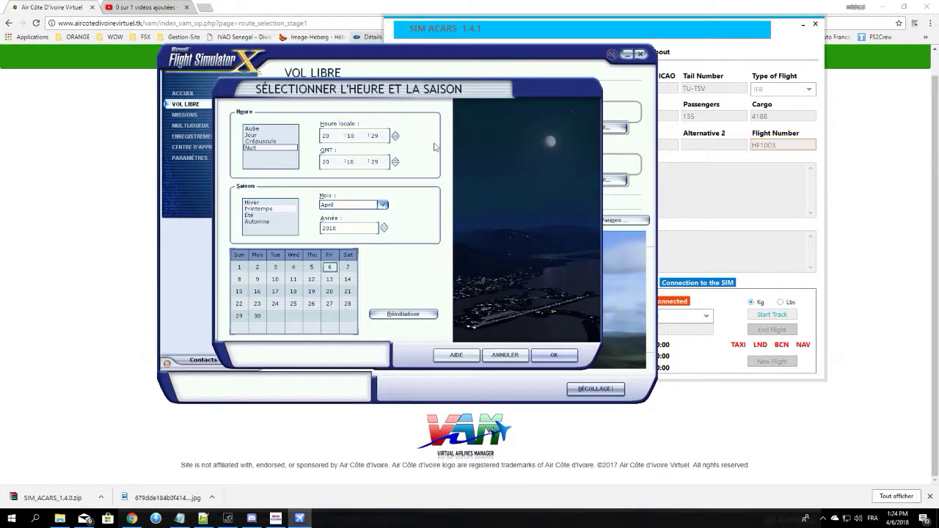
pyautogui.click(257, 135)
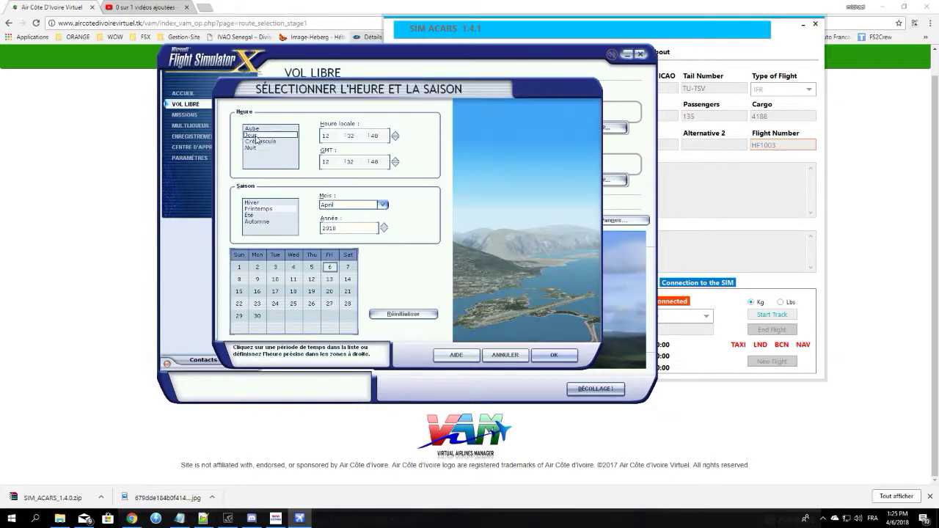
pyautogui.click(554, 356)
pyautogui.click(598, 391)
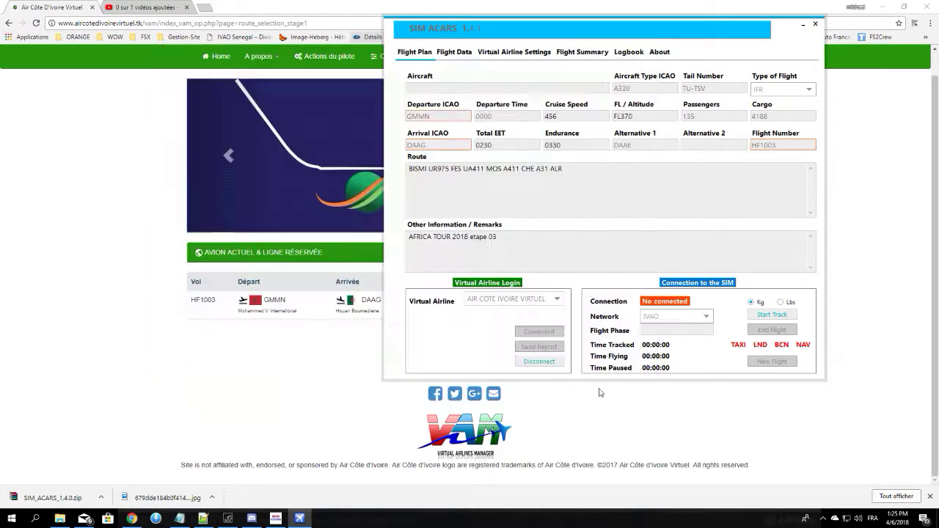
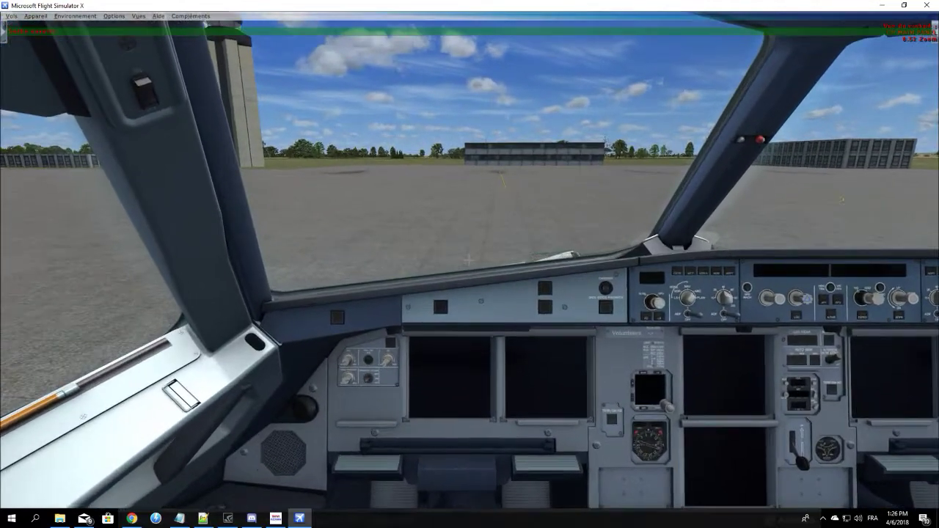
# - Start the IvAp add-on inside the running flight simulation
pyautogui.scroll(-1, 470, 260)
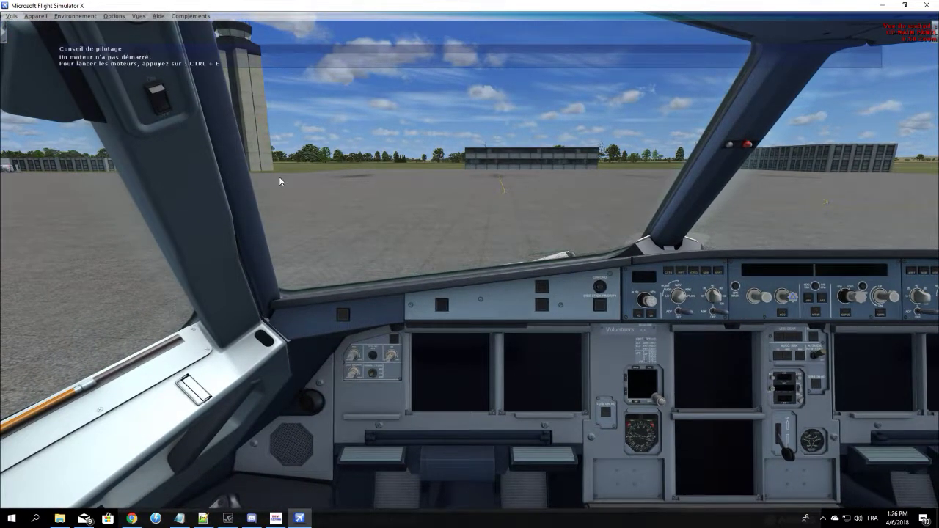
pyautogui.click(190, 15)
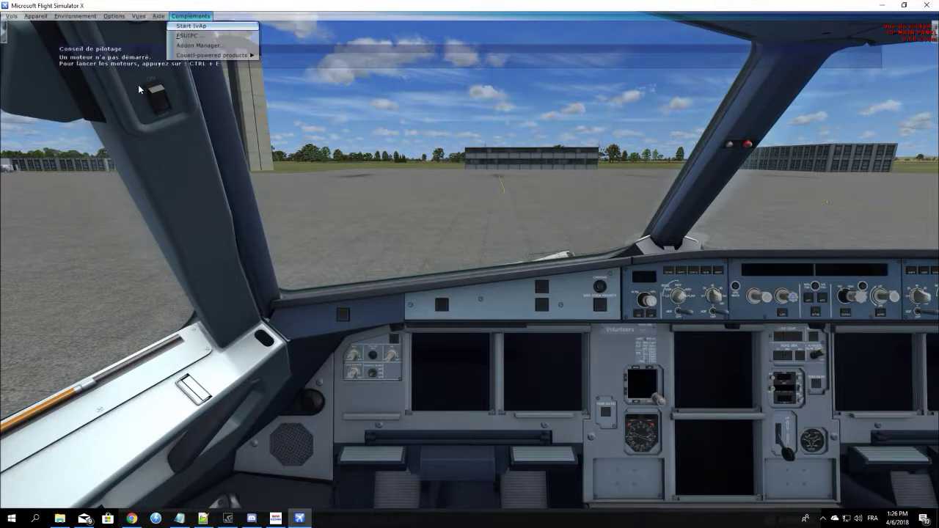
pyautogui.click(204, 27)
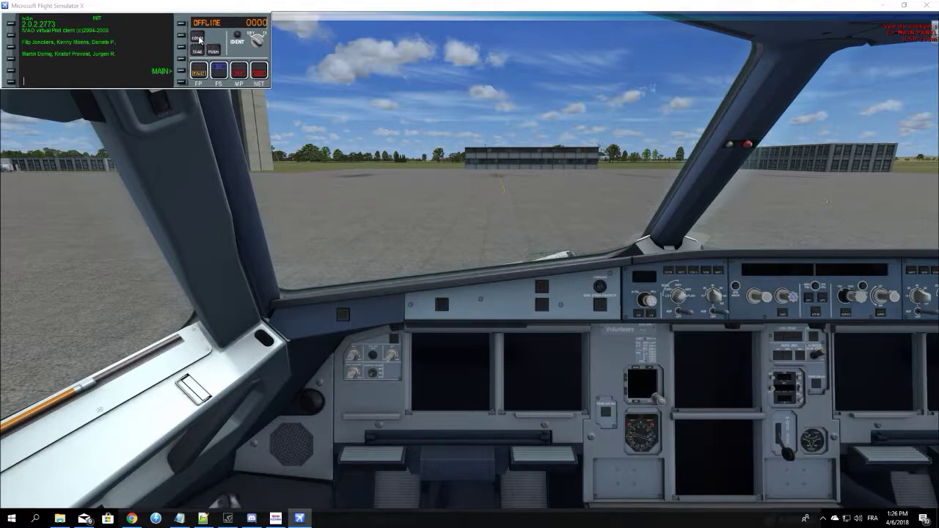
# - Connect IvAp to the IVAO network with the callsign VRE1003, keeping the saved pilot account and server
pyautogui.click(198, 38)
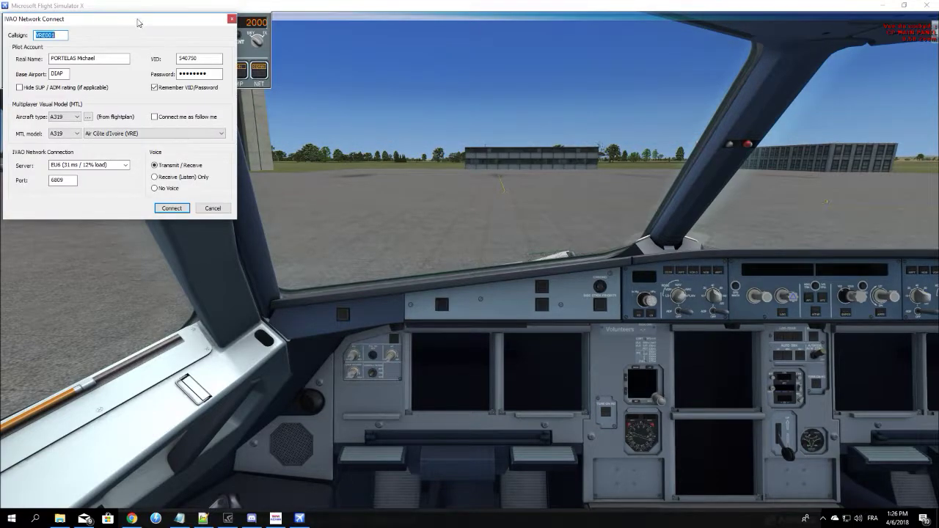
pyautogui.moveTo(126, 23); pyautogui.dragTo(227, 72)
pyautogui.click(163, 85)
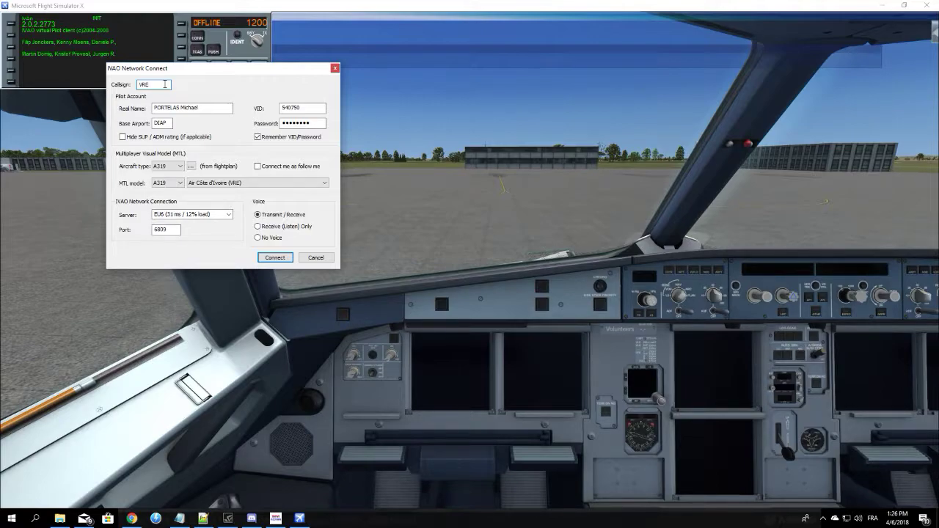
pyautogui.write('003')
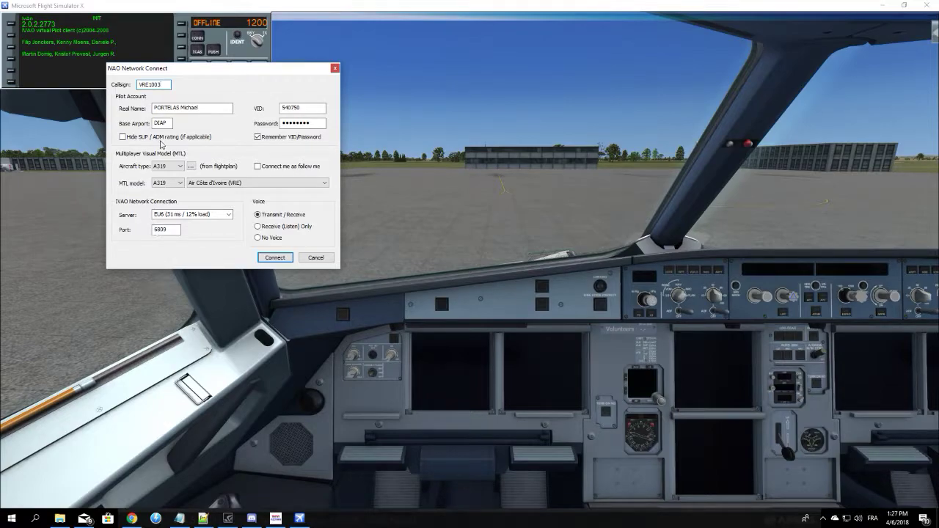
pyautogui.click(276, 258)
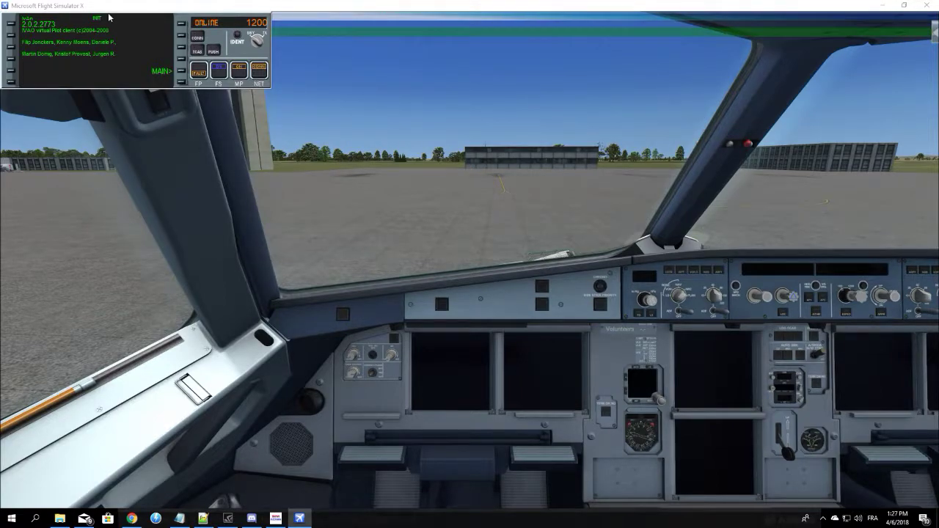
# - Tune VHF1 to 122.800 UNICOM in IvAp and move its panel to the opposite side of the cockpit view
pyautogui.moveTo(180, 19); pyautogui.dragTo(180, 46)
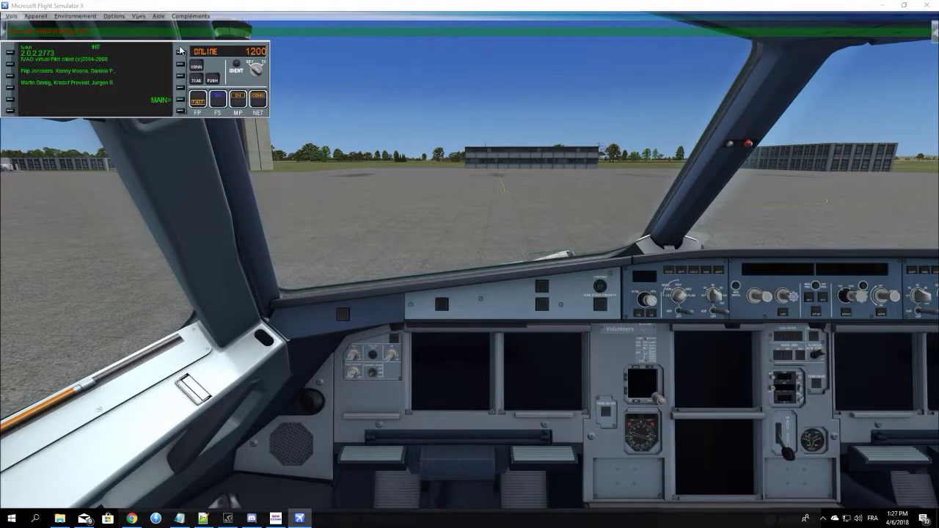
pyautogui.click(180, 100)
pyautogui.click(10, 52)
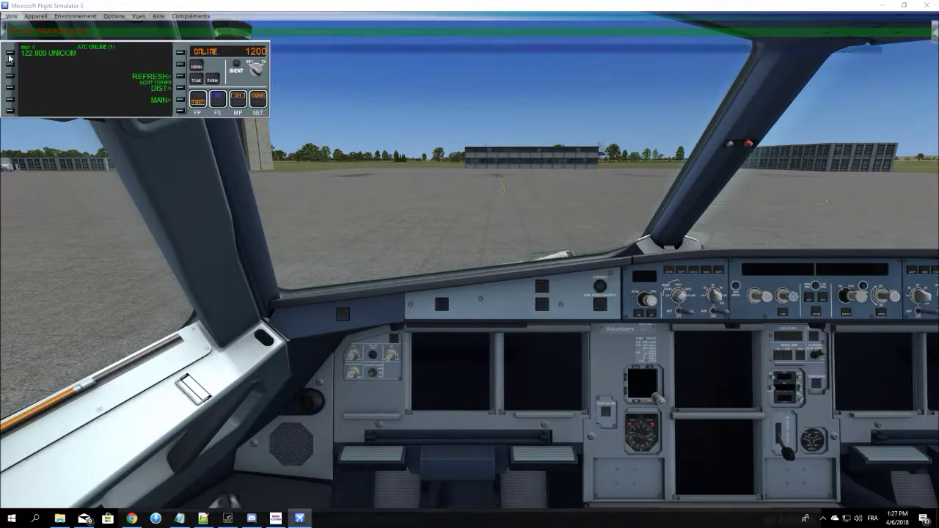
pyautogui.click(10, 53)
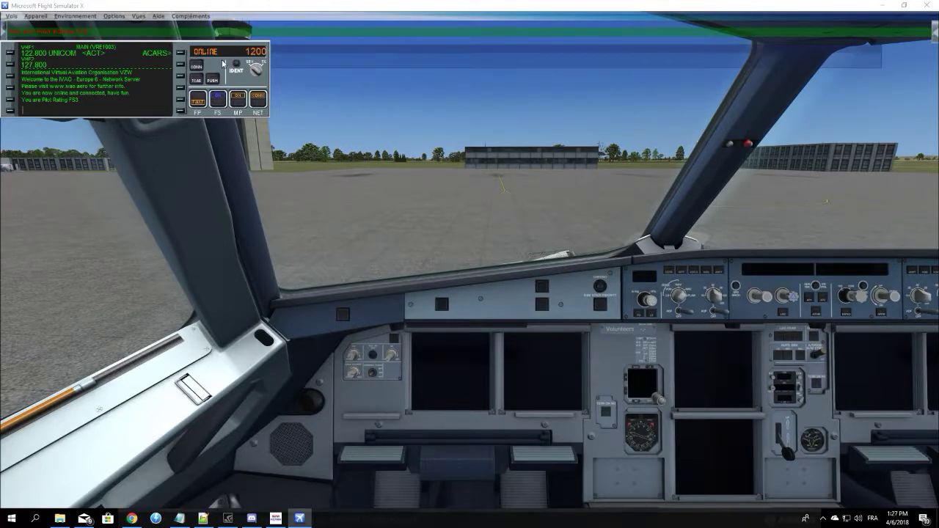
pyautogui.moveTo(220, 51); pyautogui.dragTo(867, 53)
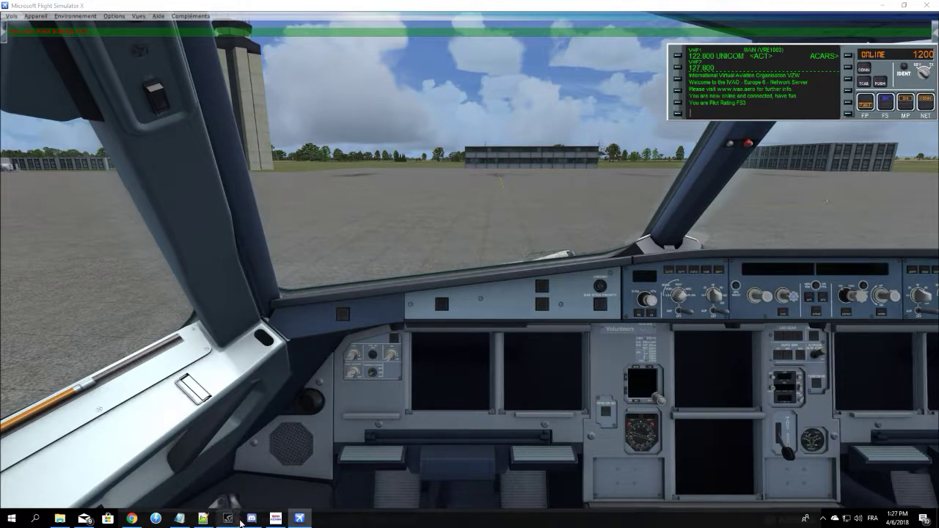
# - Switch to SIM ACARS, choose IVAO as the network and start tracking the flight
pyautogui.click(275, 517)
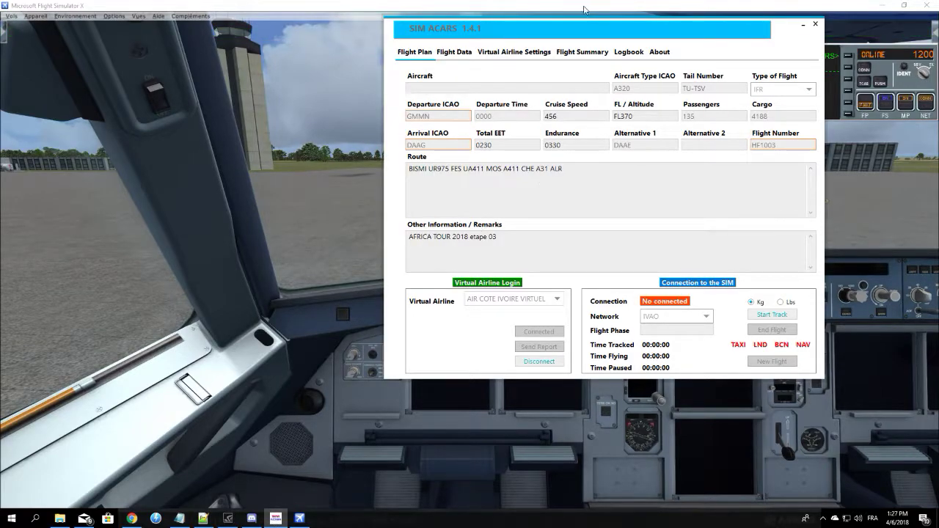
pyautogui.moveTo(586, 25); pyautogui.dragTo(550, 54)
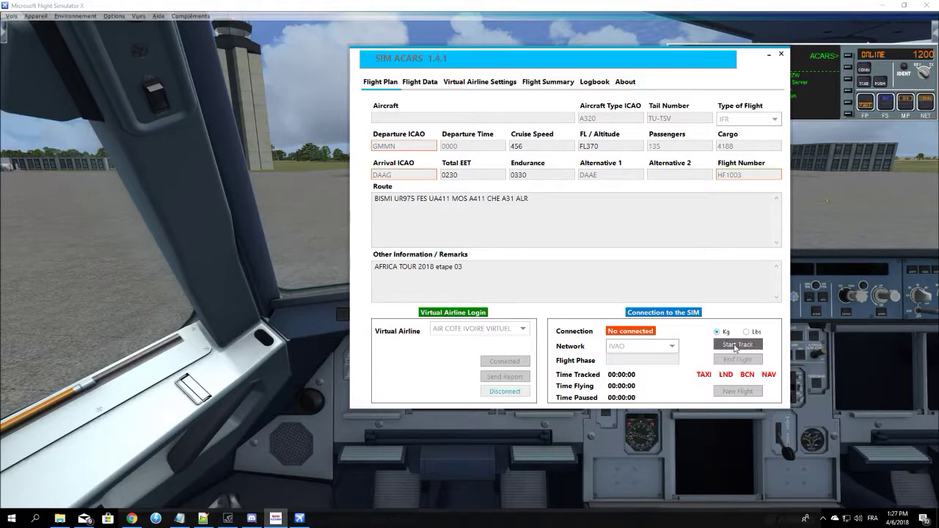
pyautogui.click(648, 347)
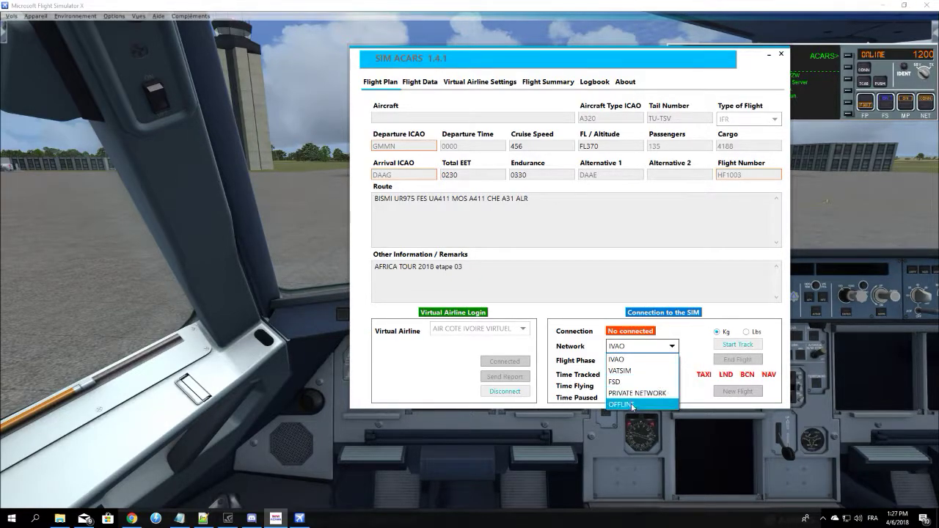
pyautogui.click(627, 361)
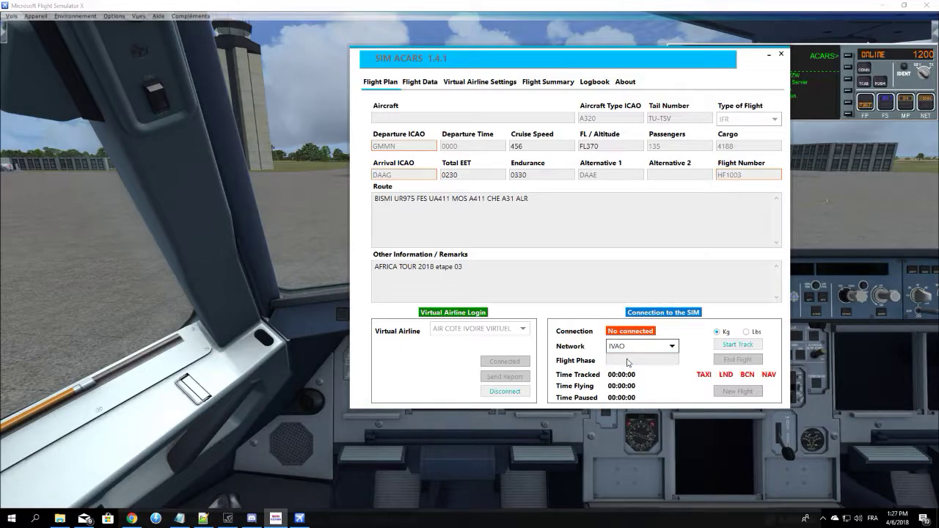
pyautogui.click(676, 350)
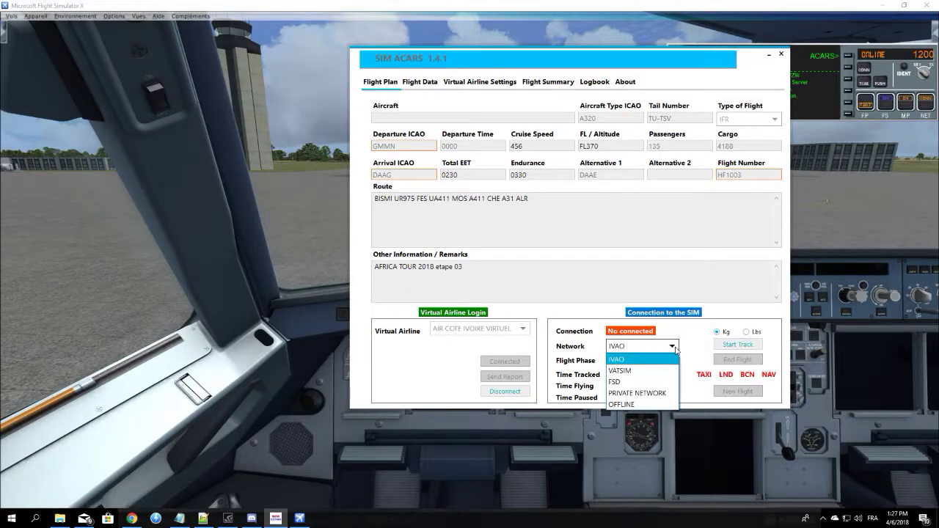
pyautogui.click(676, 350)
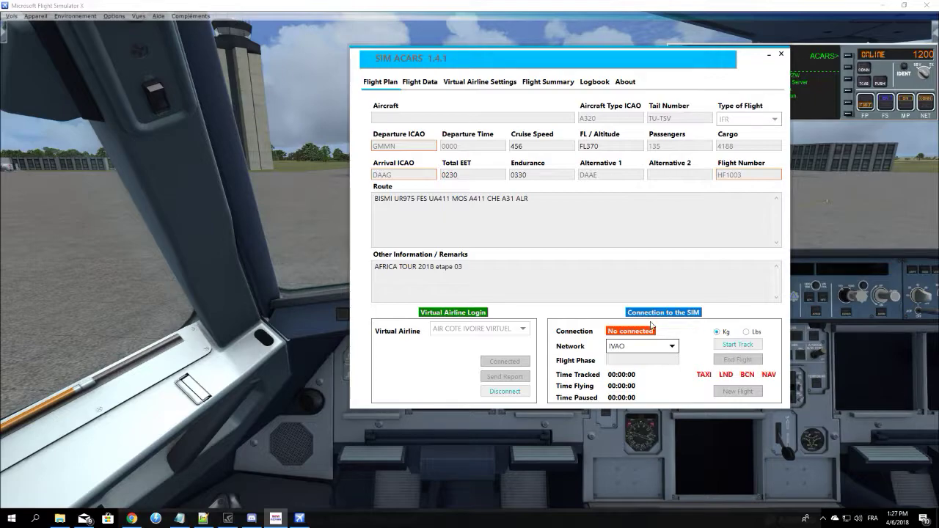
pyautogui.click(734, 348)
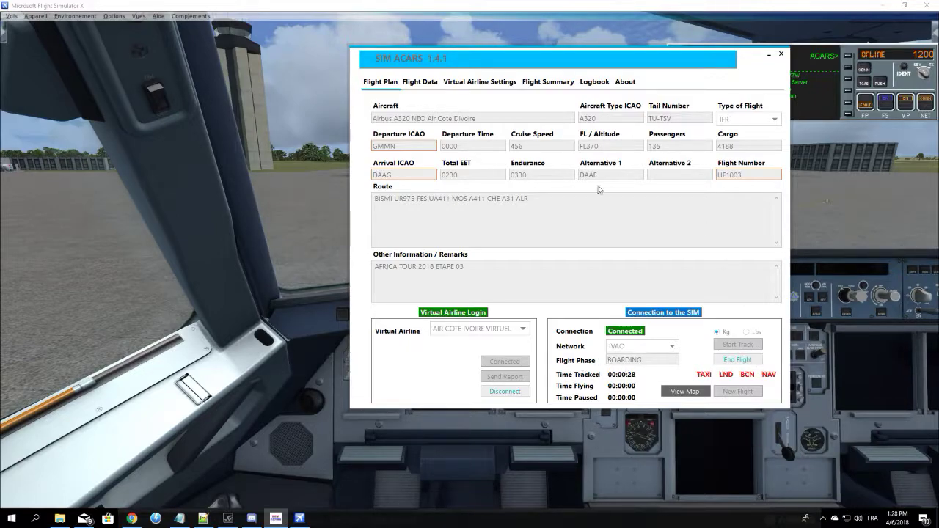
# - Review the tracked flight's data, map position, flight summary and logbook in SIM ACARS, and return to the flight plan
pyautogui.click(418, 83)
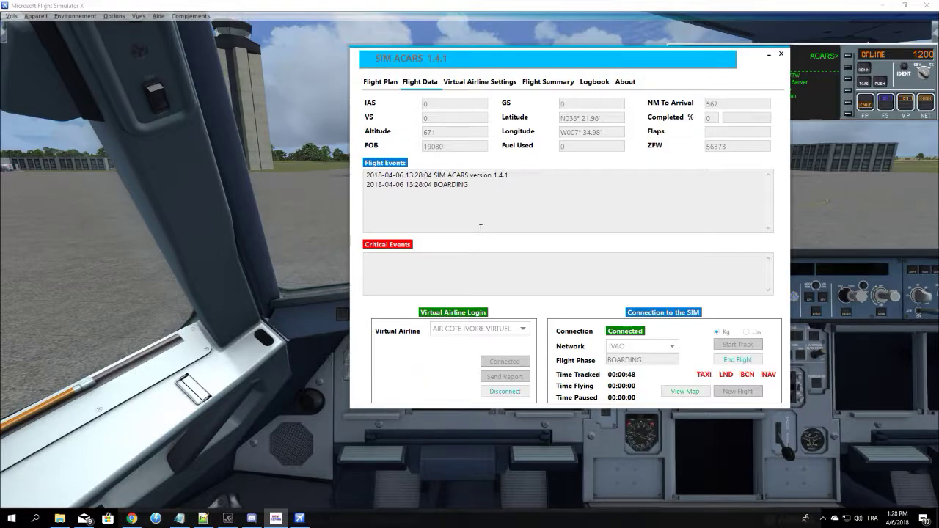
pyautogui.click(686, 393)
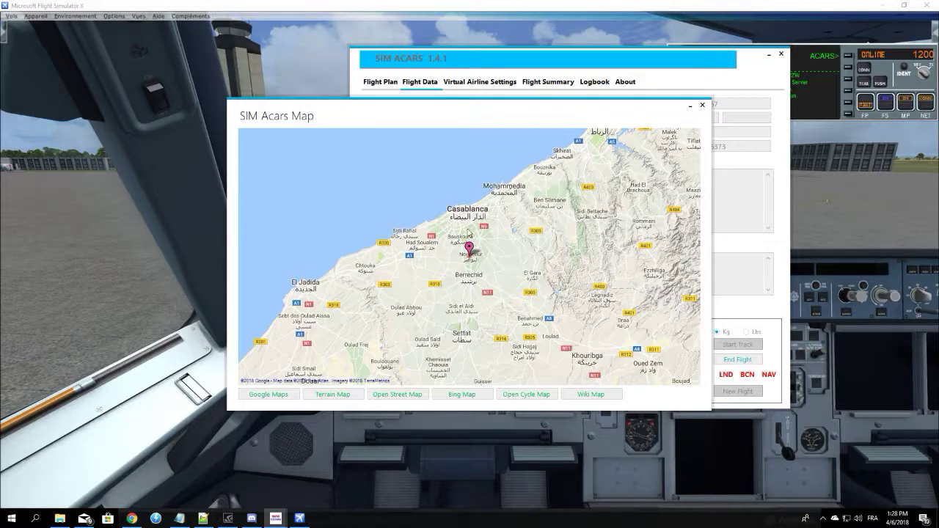
pyautogui.click(702, 105)
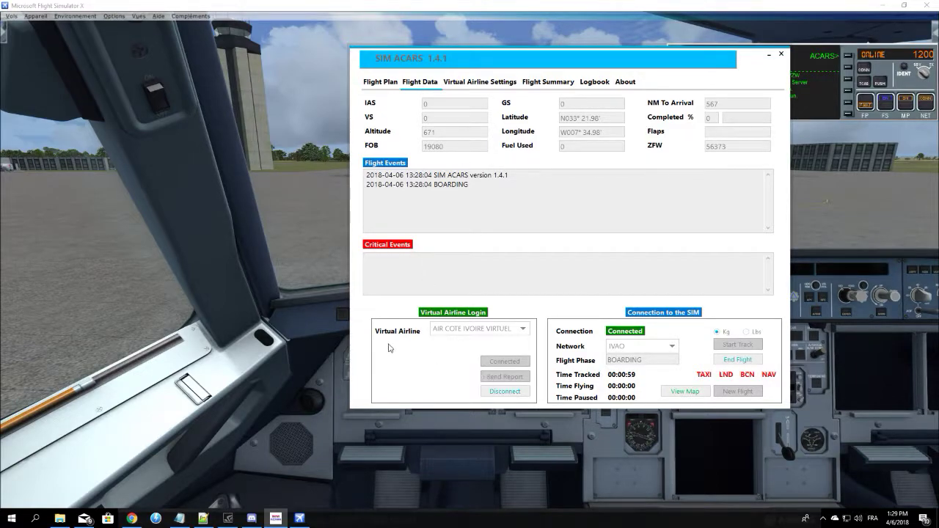
pyautogui.click(559, 86)
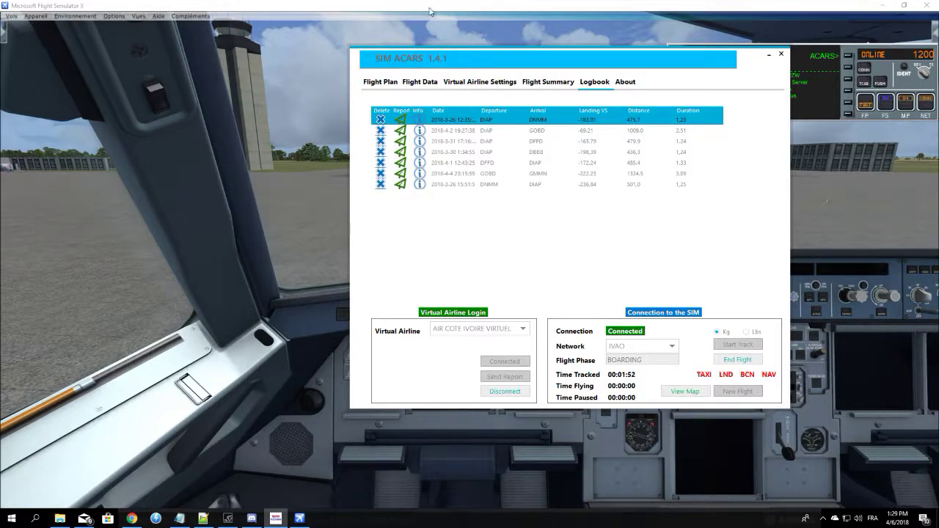
pyautogui.click(389, 82)
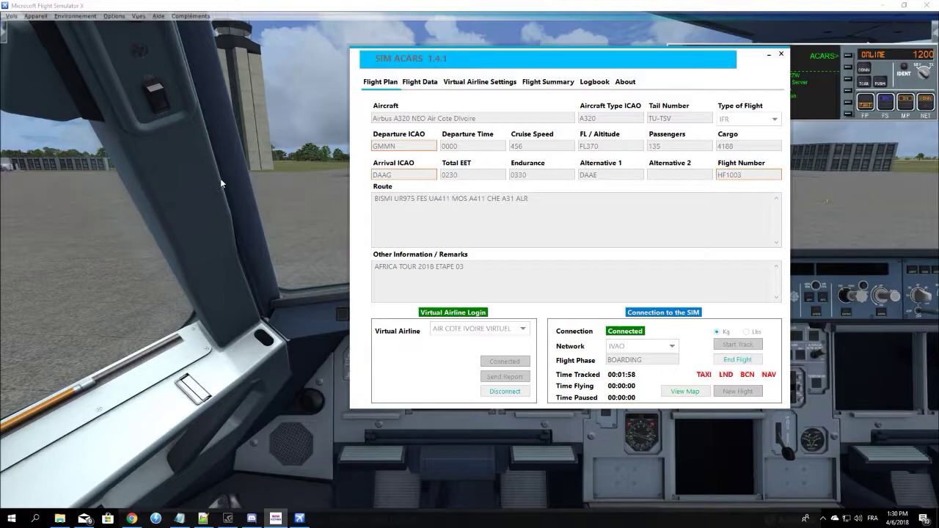
# - Switch to the Air Côte d'Ivoire Virtuel website in Chrome, reload its home page and examine the live flights table and map
pyautogui.moveTo(133, 518)
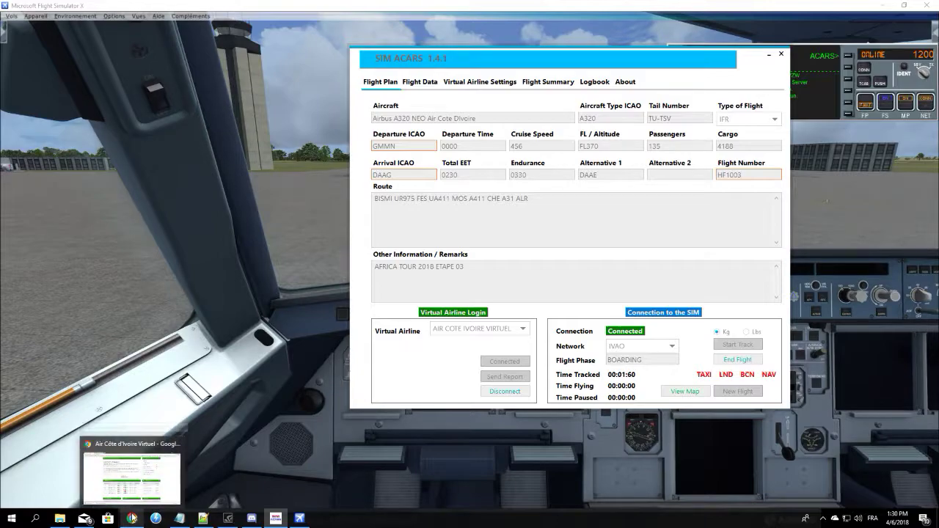
pyautogui.click(133, 519)
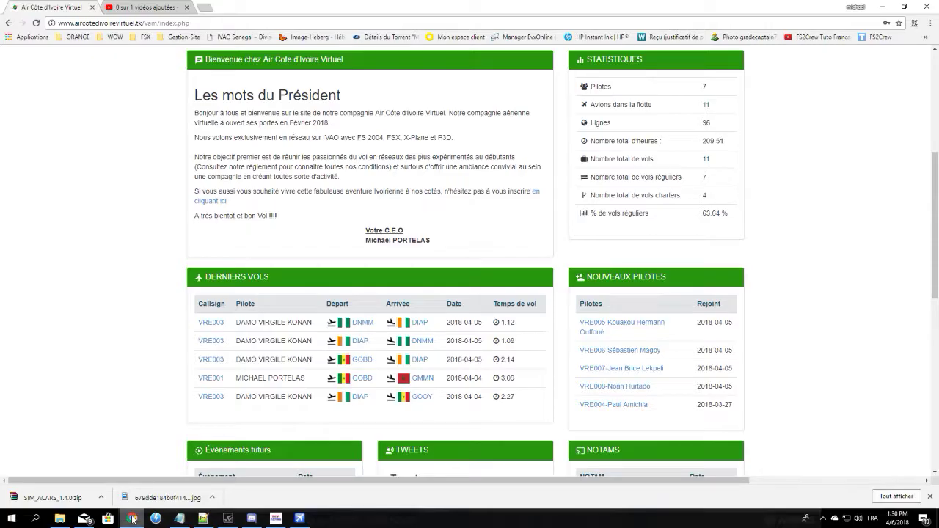
pyautogui.scroll(4, 120, 117)
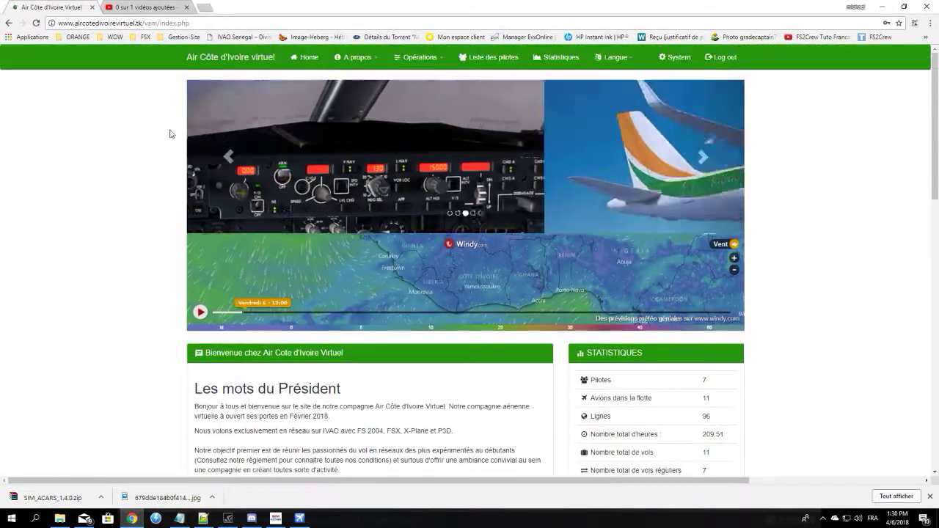
pyautogui.click(306, 57)
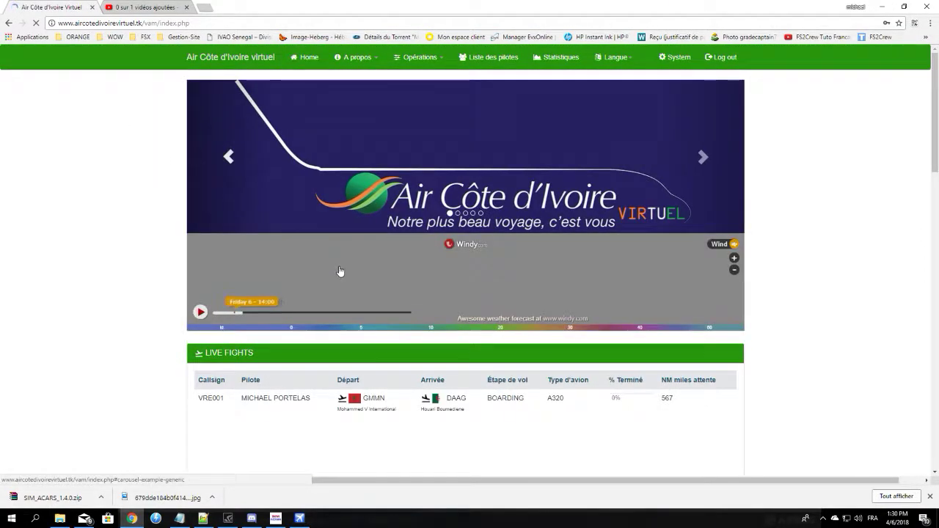
pyautogui.scroll(-3, 340, 272)
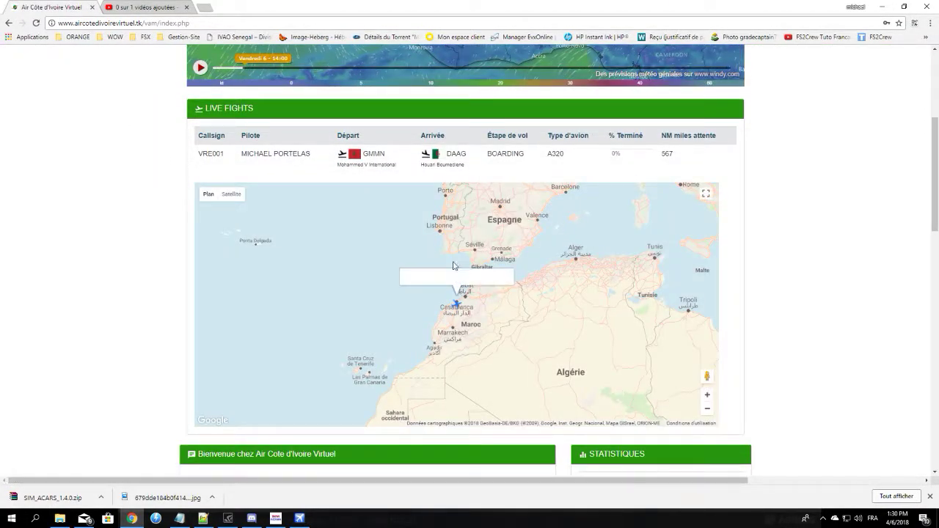
pyautogui.scroll(-1, 176, 217)
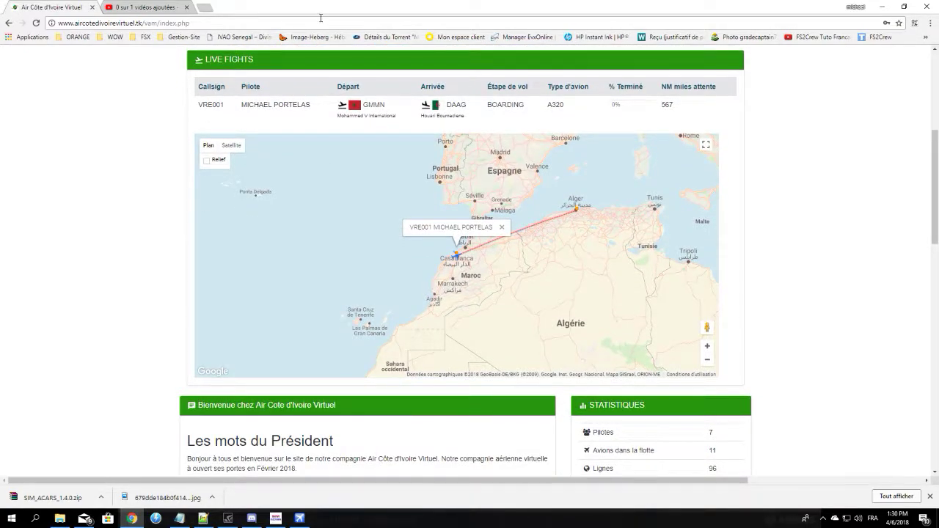
pyautogui.scroll(1, 217, 330)
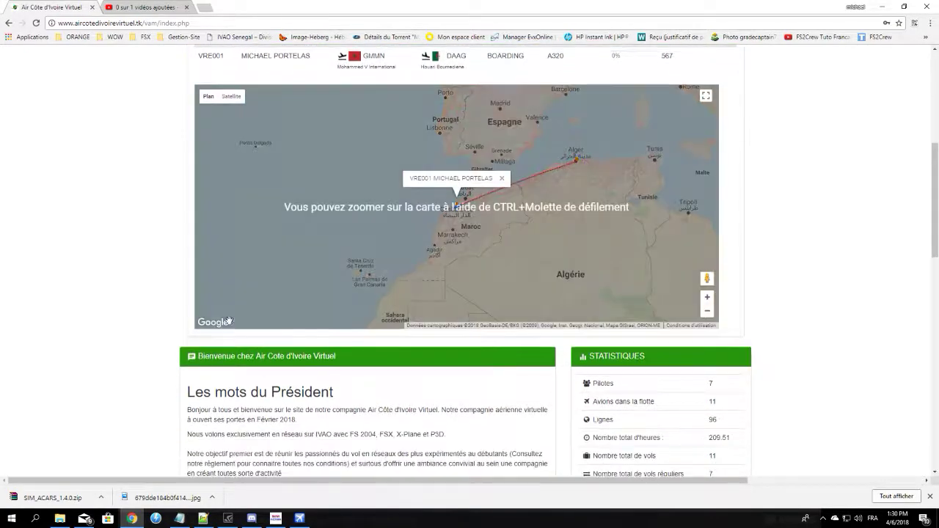
pyautogui.scroll(1, 217, 332)
pyautogui.scroll(-1, 94, 316)
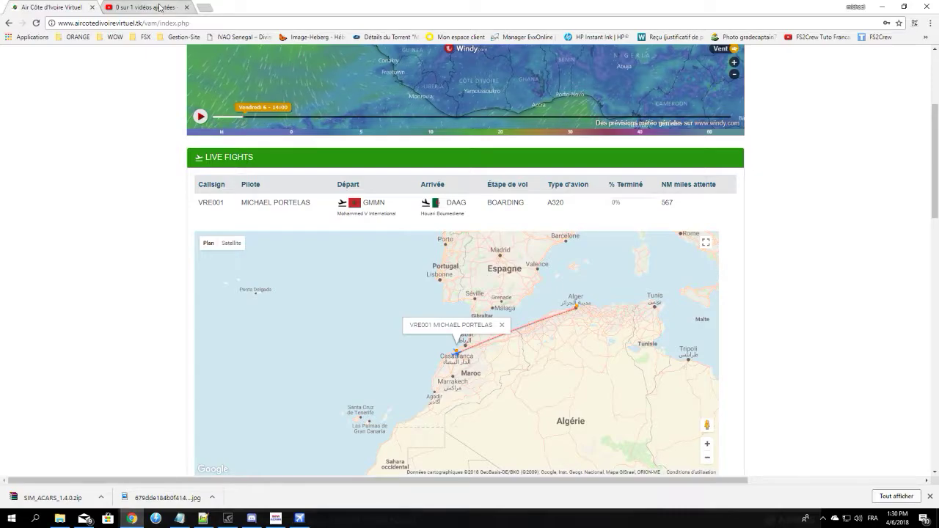
# - Open webeye.ivao.aero in a new browser tab and look for the flight on the live map around Morocco
pyautogui.click(205, 9)
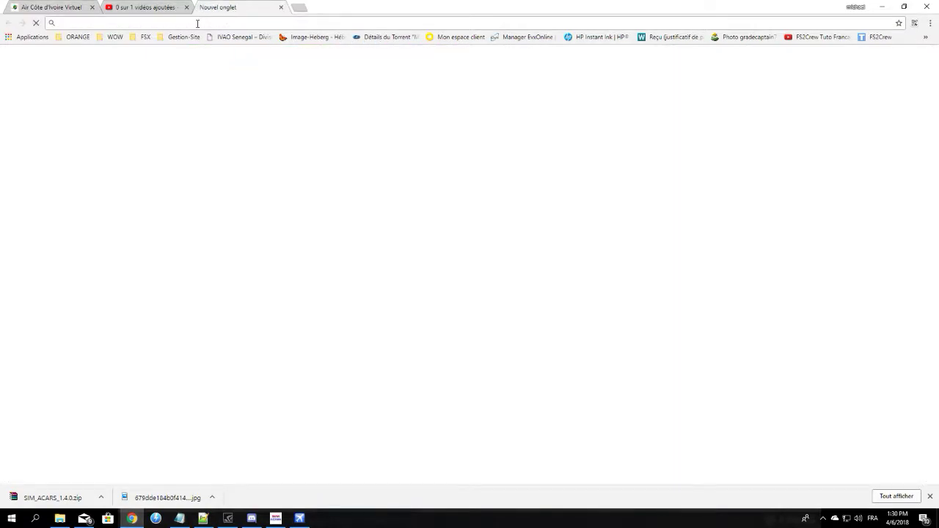
pyautogui.write('webeye.ivao.aero')
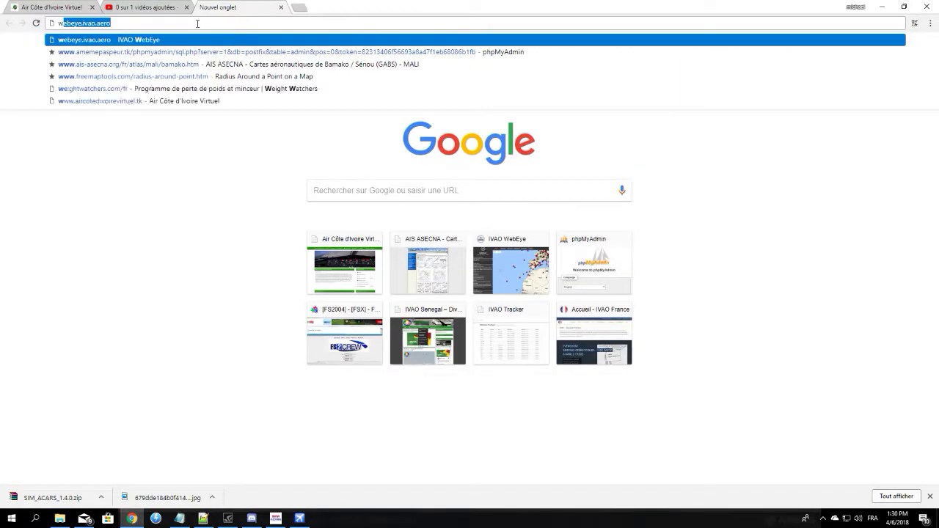
pyautogui.press('Return')
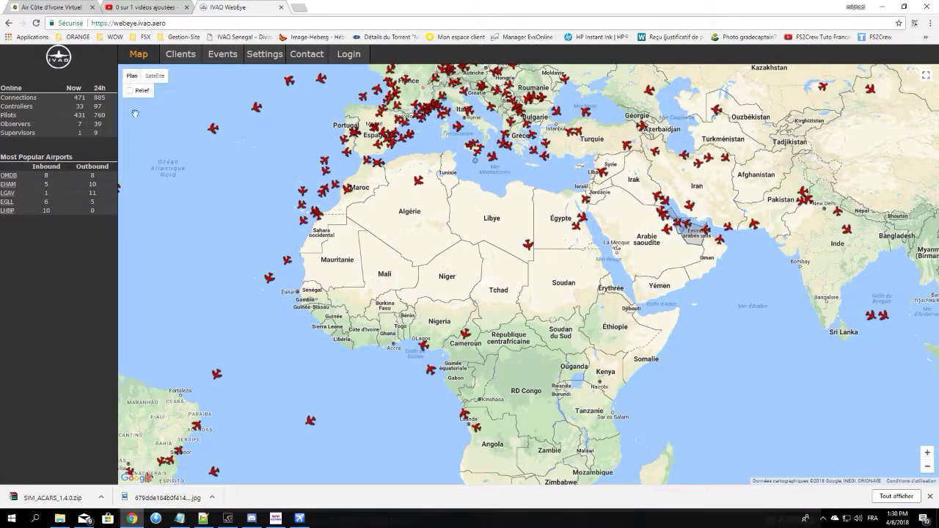
pyautogui.scroll(2, 359, 218)
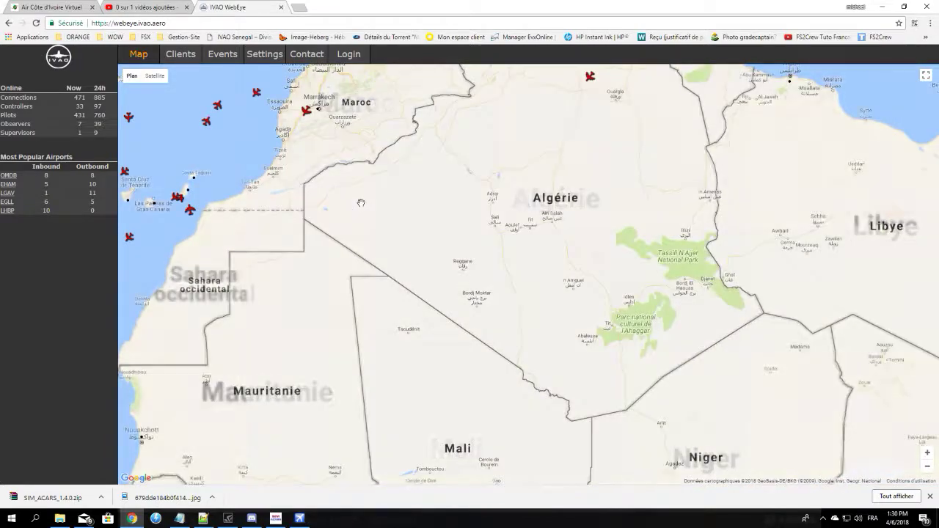
pyautogui.moveTo(444, 179); pyautogui.dragTo(421, 195)
pyautogui.moveTo(374, 87); pyautogui.dragTo(409, 254)
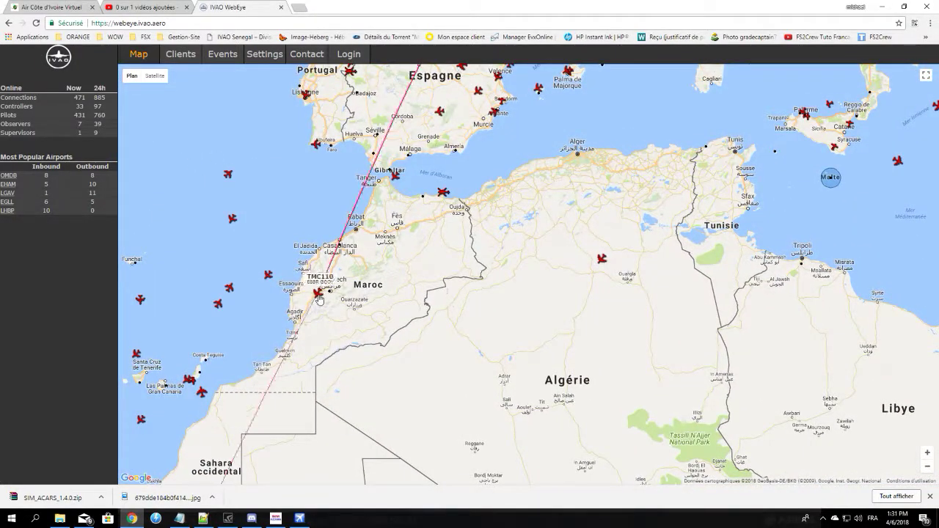
pyautogui.moveTo(399, 184)
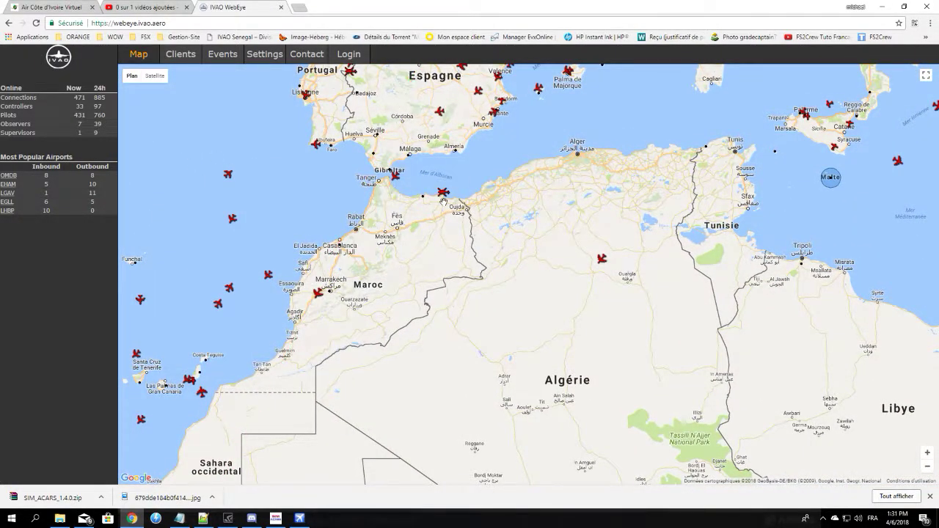
pyautogui.scroll(-2, 374, 316)
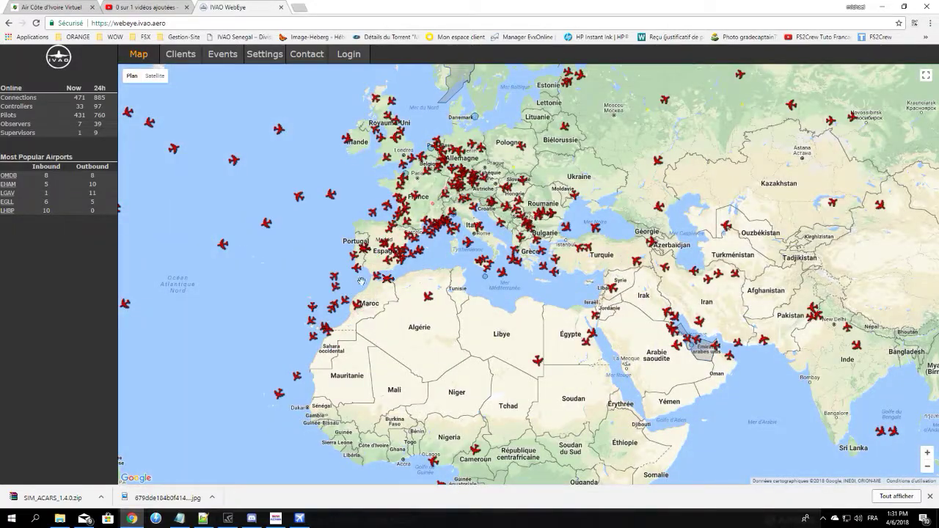
pyautogui.scroll(1, 363, 323)
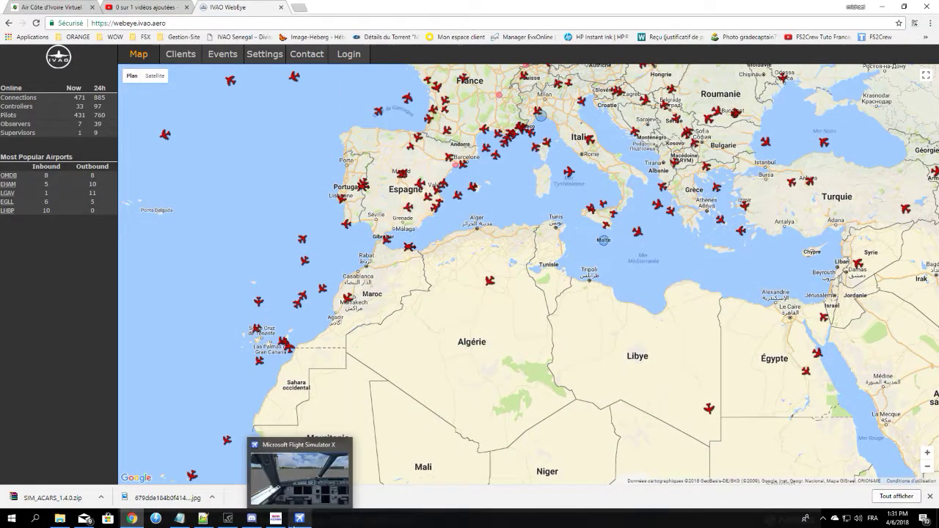
# - Check the IvAp connection in Flight Simulator X, return to WebEye in Chrome and refresh the traffic around Casablanca
pyautogui.click(299, 518)
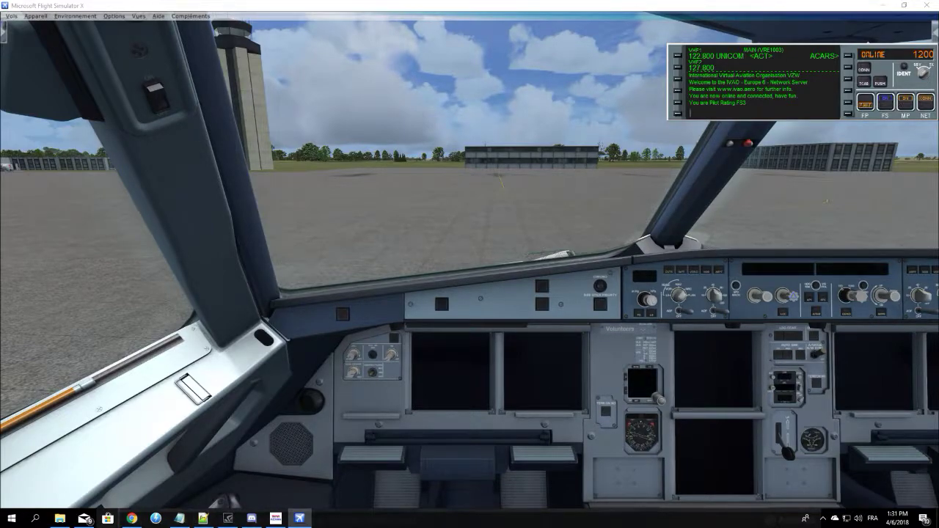
pyautogui.click(131, 519)
pyautogui.moveTo(347, 299)
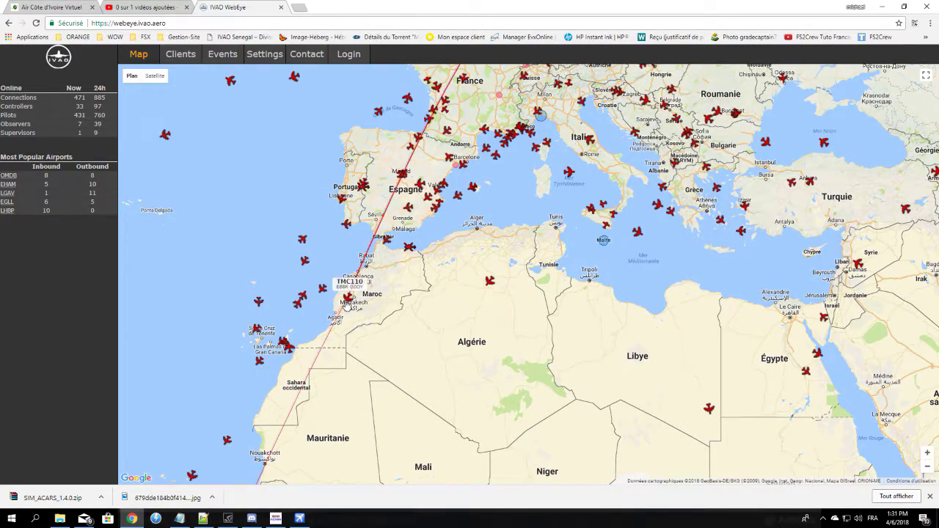
pyautogui.scroll(2, 366, 290)
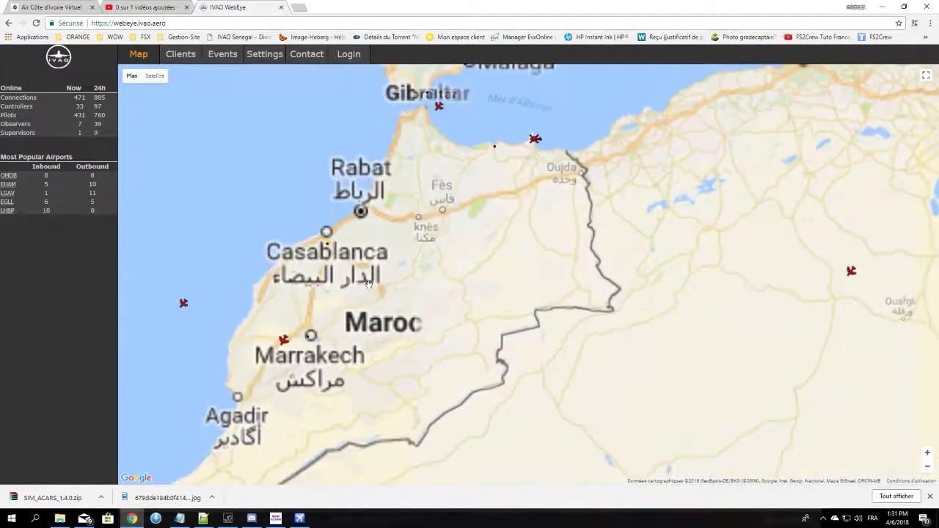
pyautogui.scroll(-2, 368, 284)
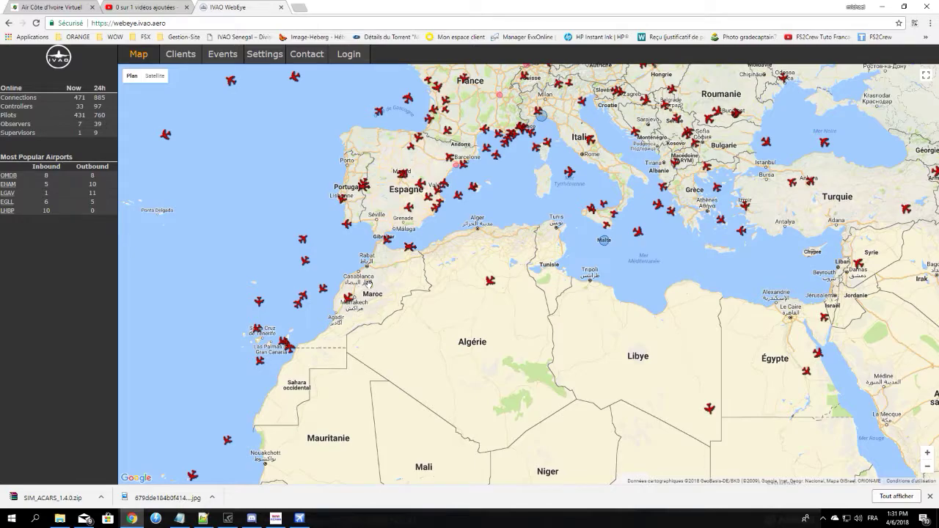
pyautogui.press('F5')
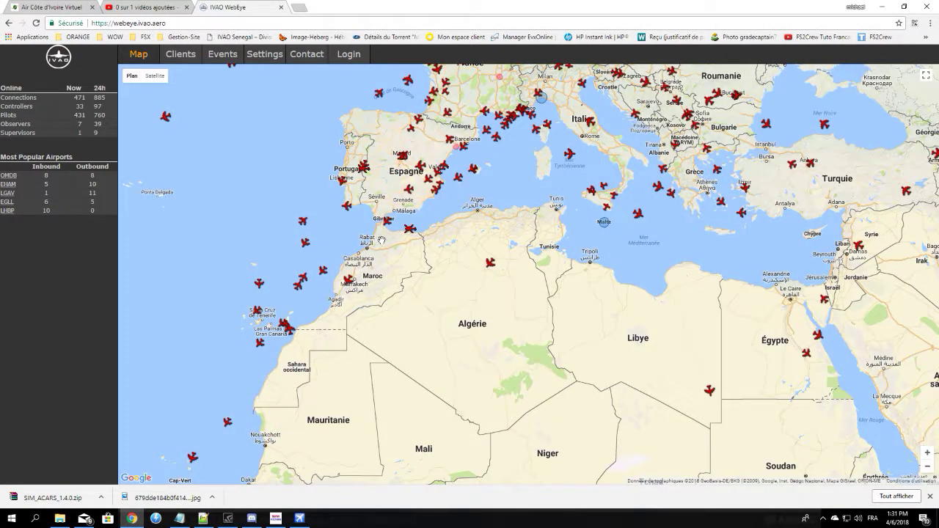
pyautogui.press('F5')
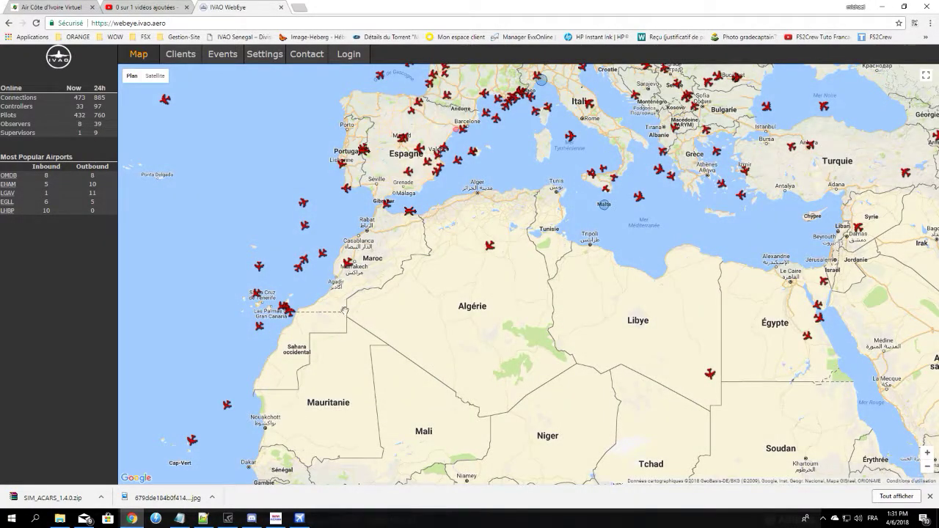
# - Switch to Flight Simulator X, disconnect IvAp from the IVAO network and minimize the simulator
pyautogui.click(299, 518)
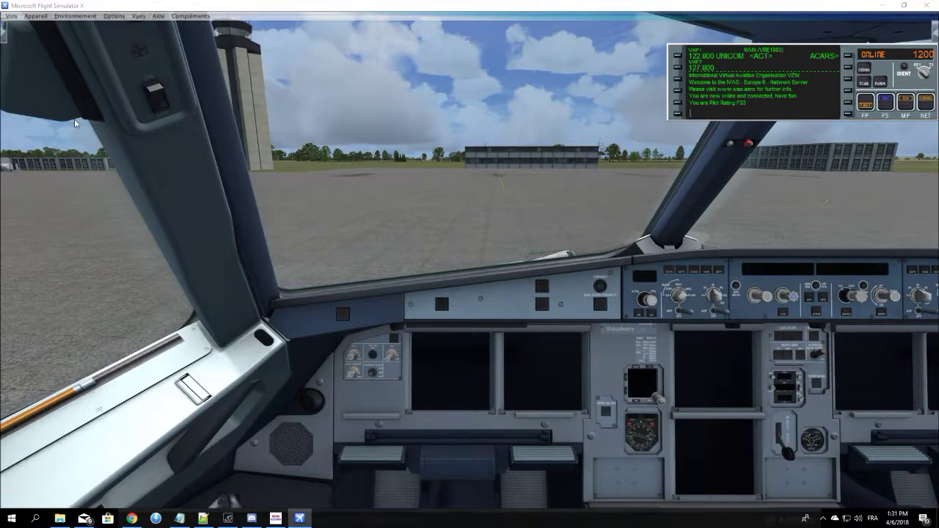
pyautogui.click(864, 69)
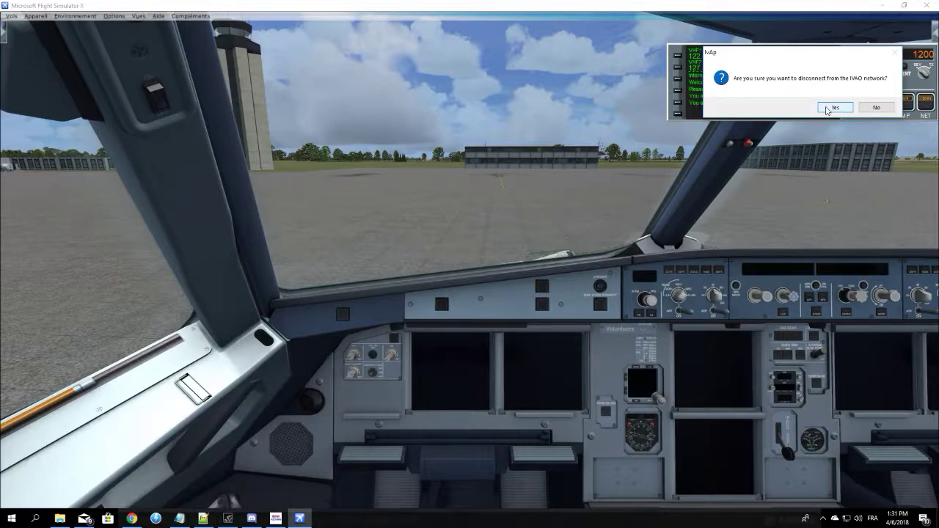
pyautogui.click(833, 109)
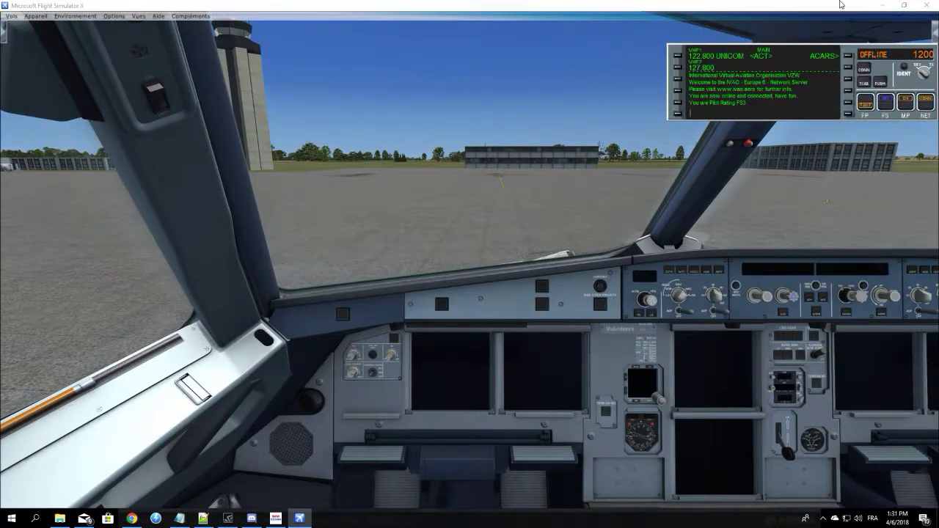
pyautogui.click(882, 6)
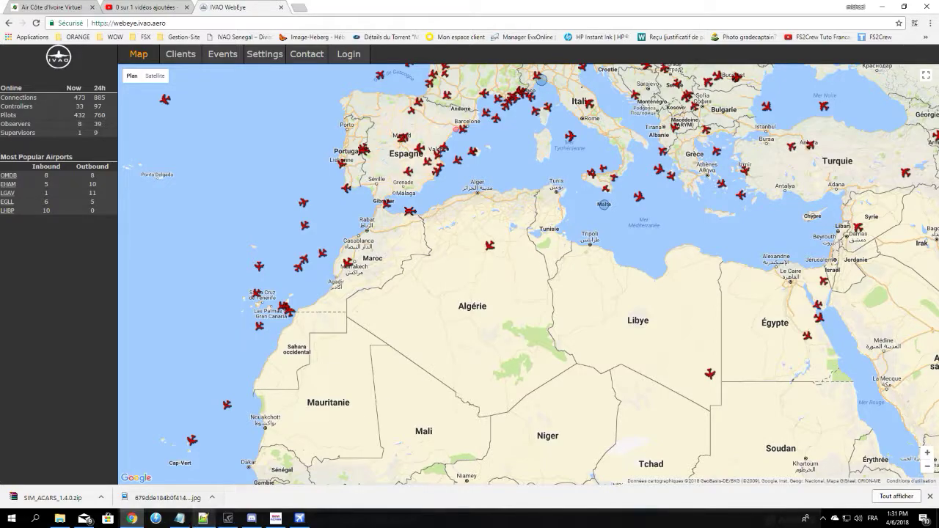
# - Return to the Air Côte d'Ivoire Virtuel website in Chrome and review its home page from the live flights to the Discord section
pyautogui.moveTo(283, 524)
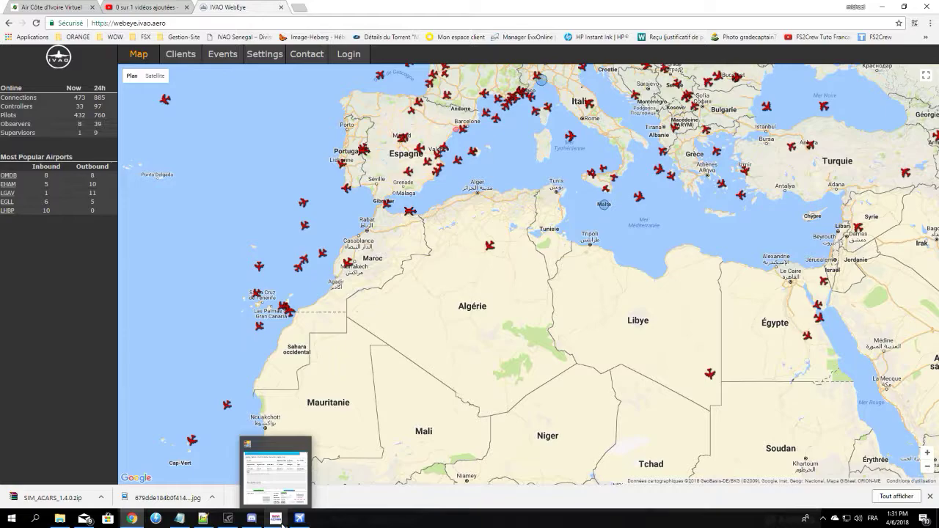
pyautogui.click(132, 519)
pyautogui.click(132, 518)
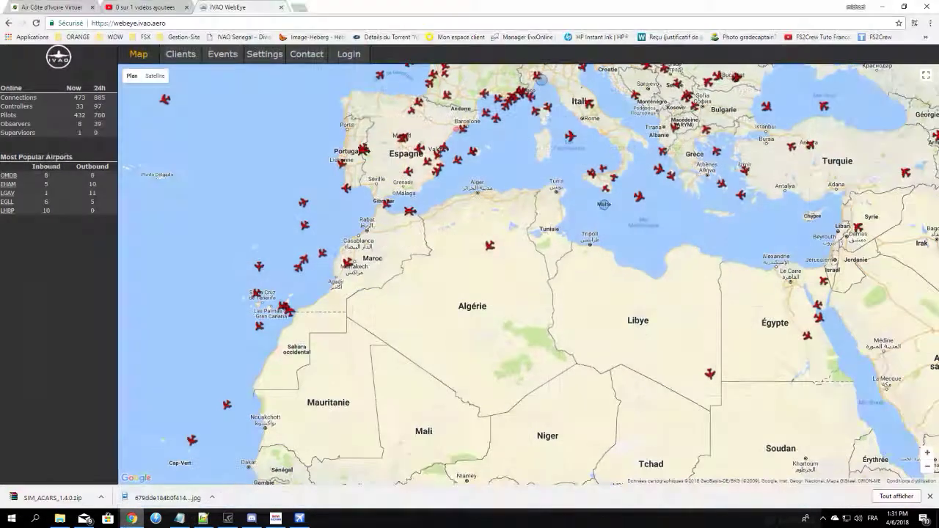
pyautogui.click(22, 10)
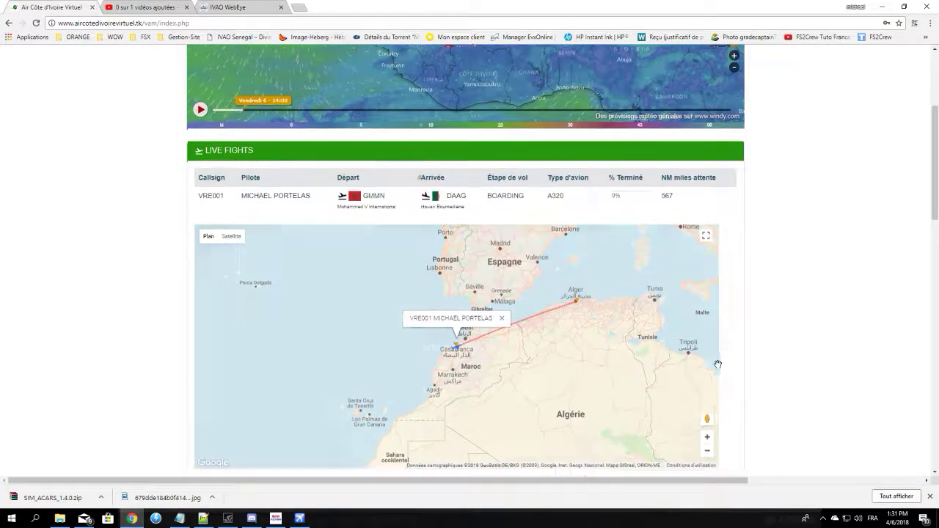
pyautogui.scroll(-8, 697, 374)
pyautogui.scroll(-4, 667, 392)
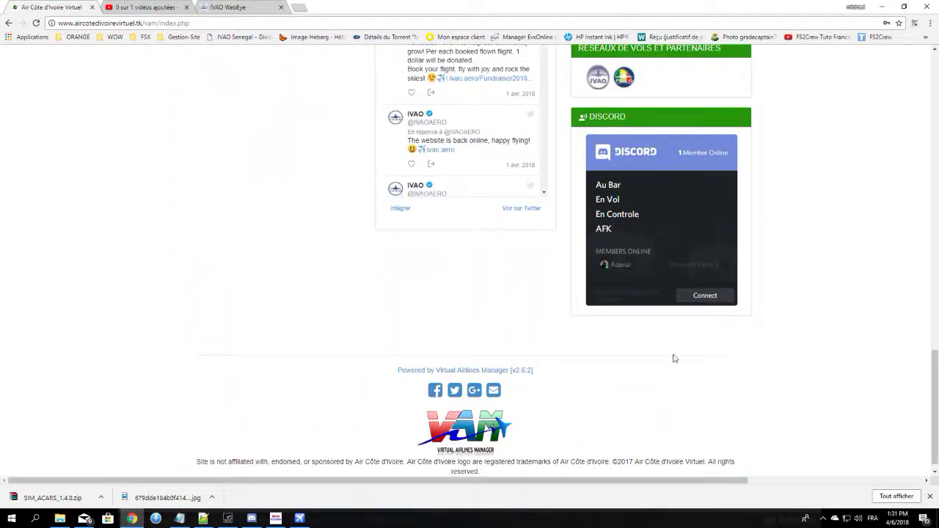